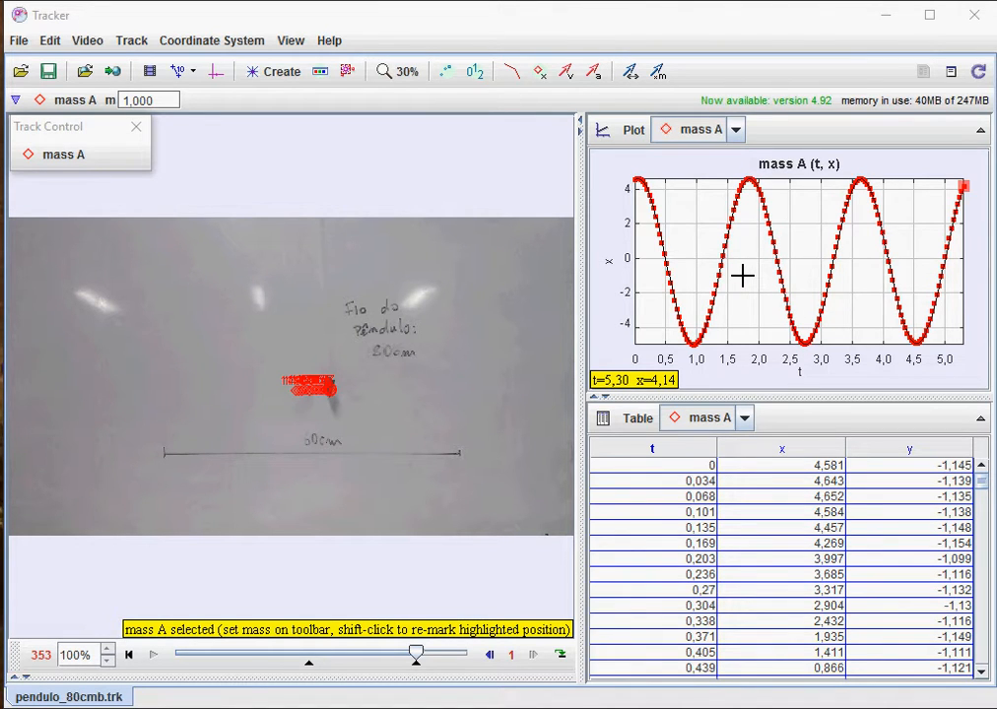
# - Send mass A's plot data to the Data Tool with Analyze..., then move the window up-left and enlarge it
pyautogui.rightClick(742, 276)
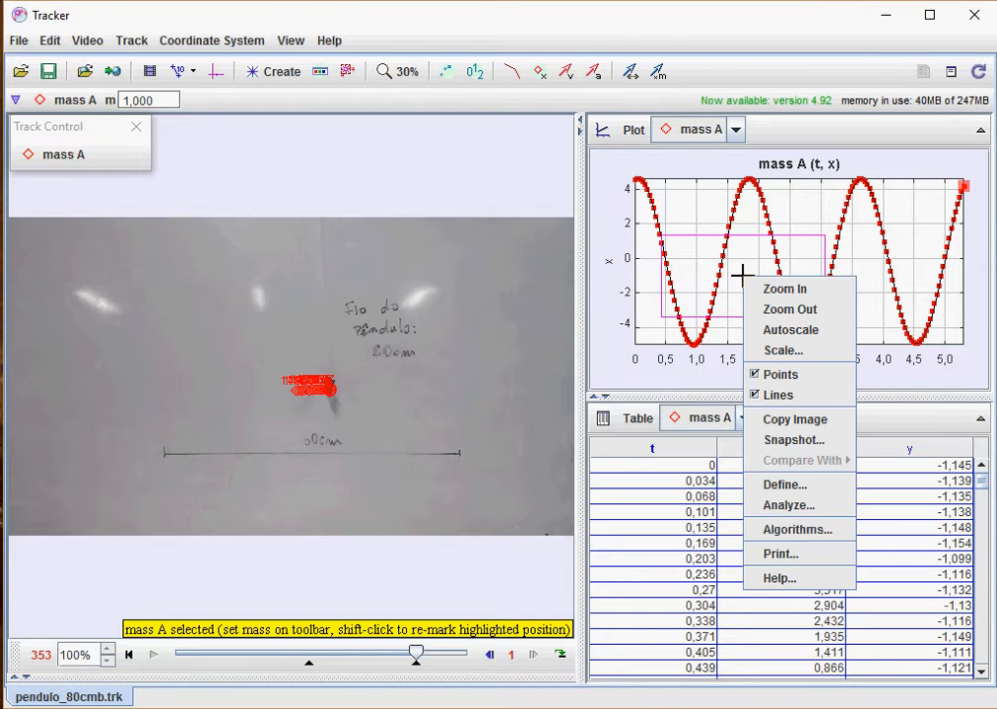
pyautogui.click(797, 507)
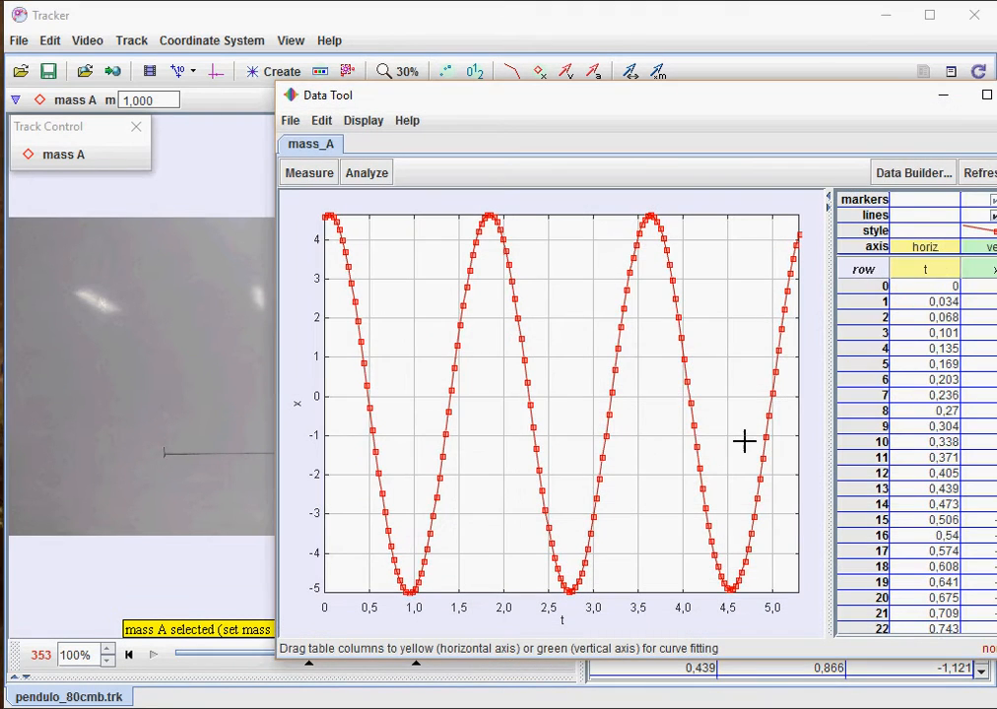
pyautogui.moveTo(617, 99); pyautogui.dragTo(357, 38)
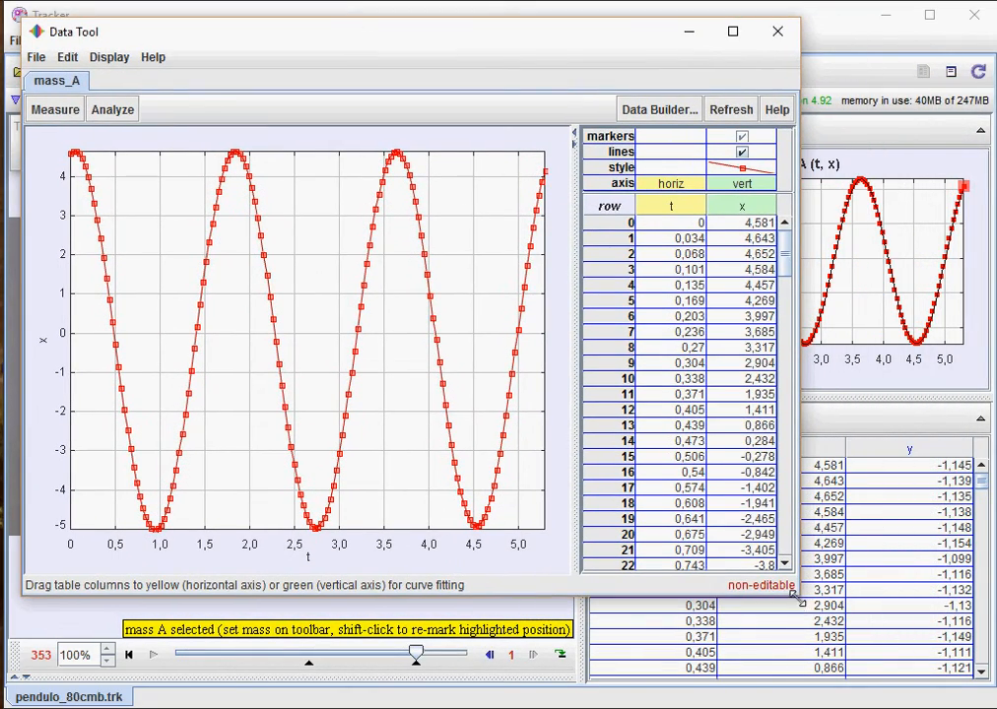
pyautogui.moveTo(798, 599); pyautogui.dragTo(891, 668)
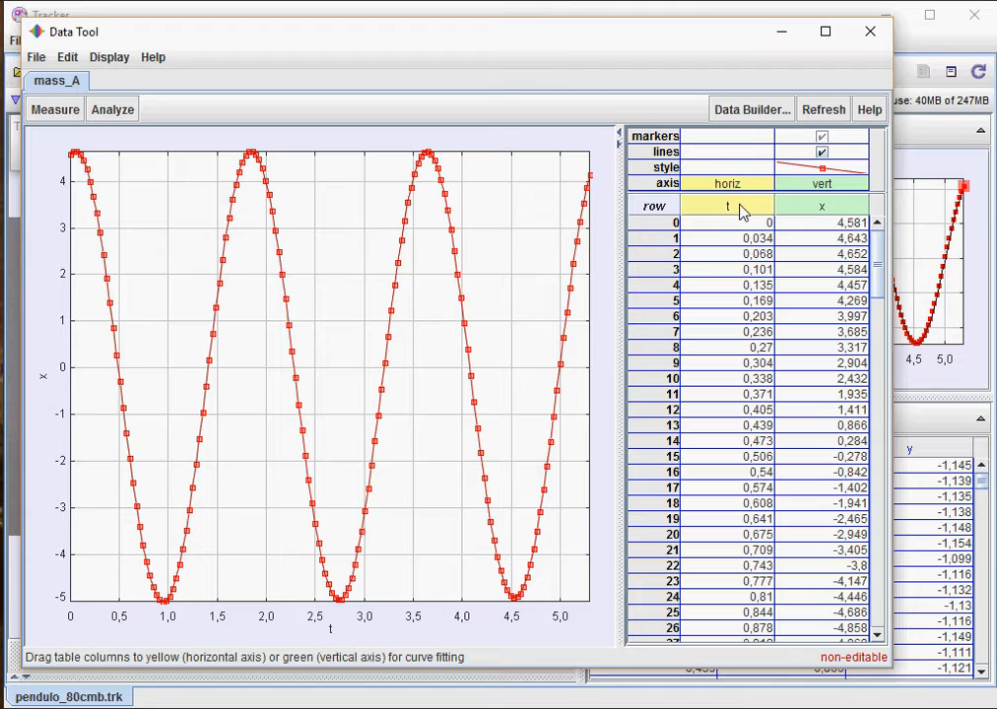
# - Style the x column with black circle markers and no connecting lines
pyautogui.click(843, 171)
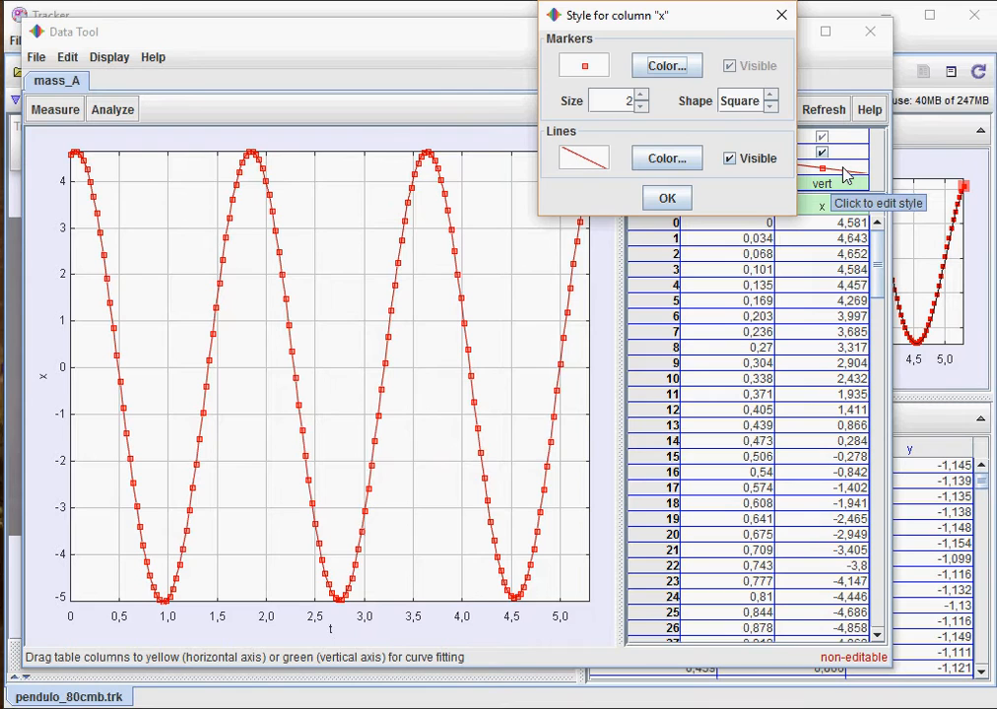
pyautogui.click(696, 67)
pyautogui.click(642, 184)
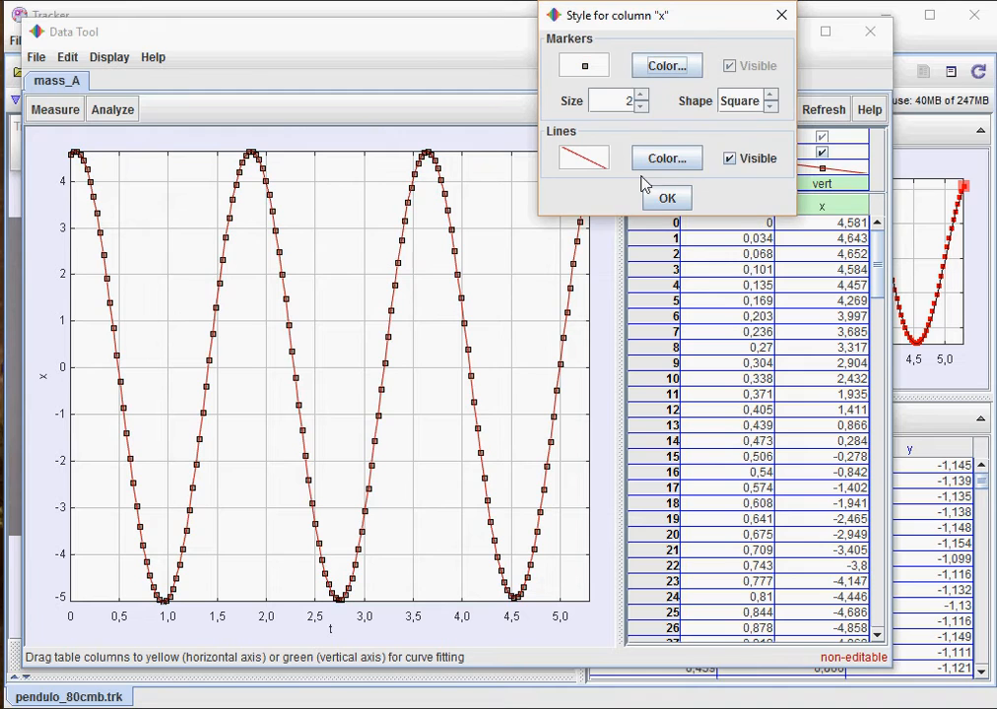
pyautogui.click(773, 99)
pyautogui.click(772, 98)
pyautogui.click(772, 98)
pyautogui.click(772, 99)
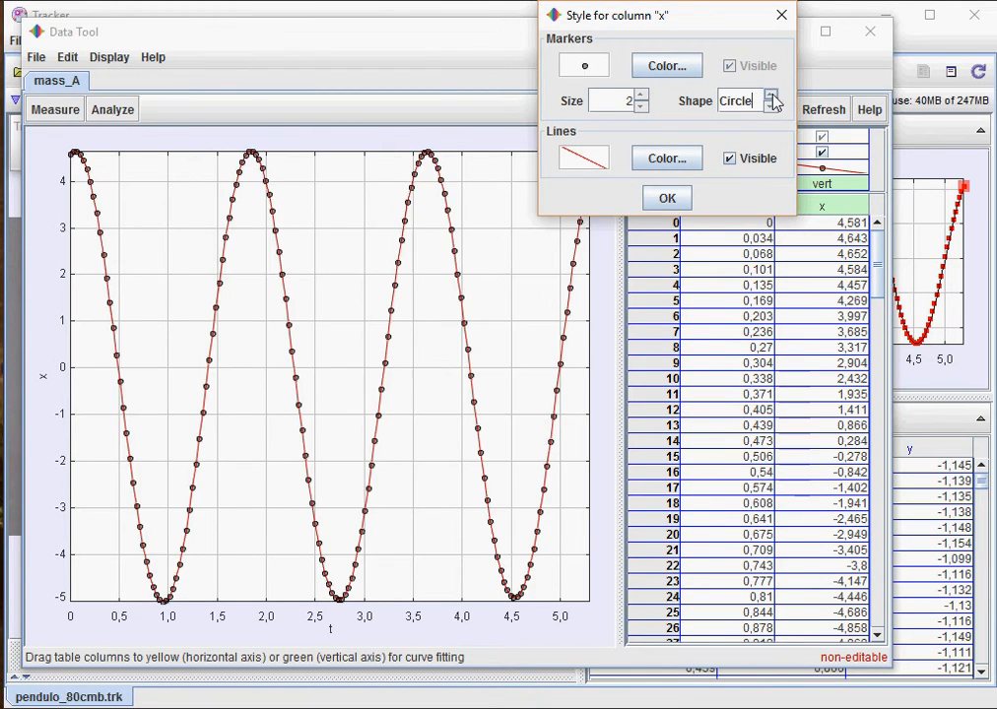
pyautogui.click(729, 158)
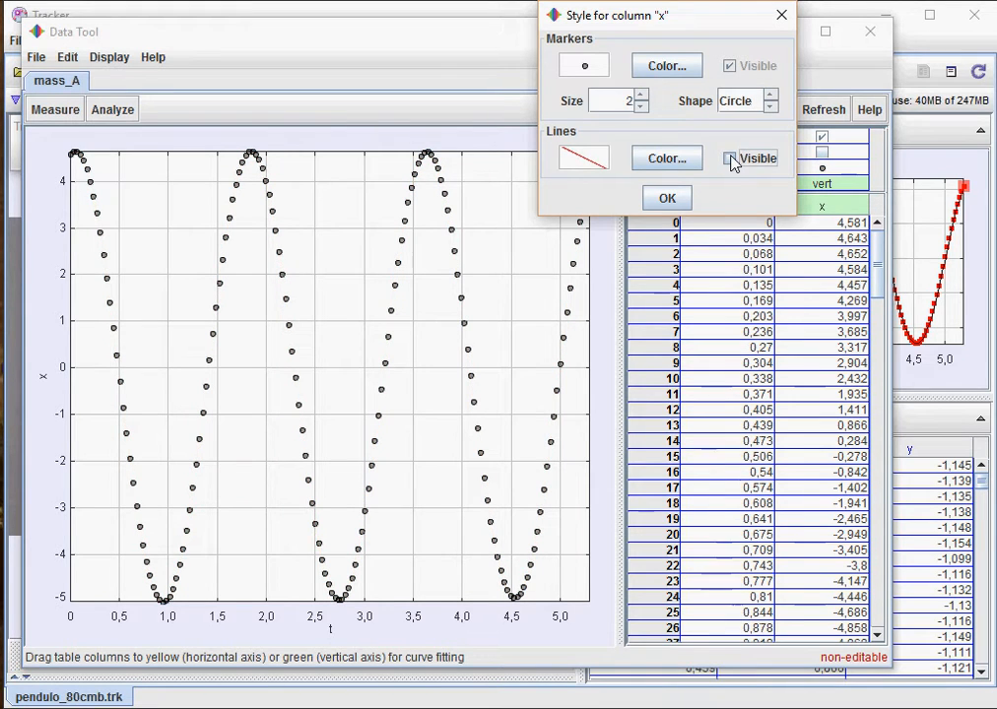
pyautogui.click(667, 199)
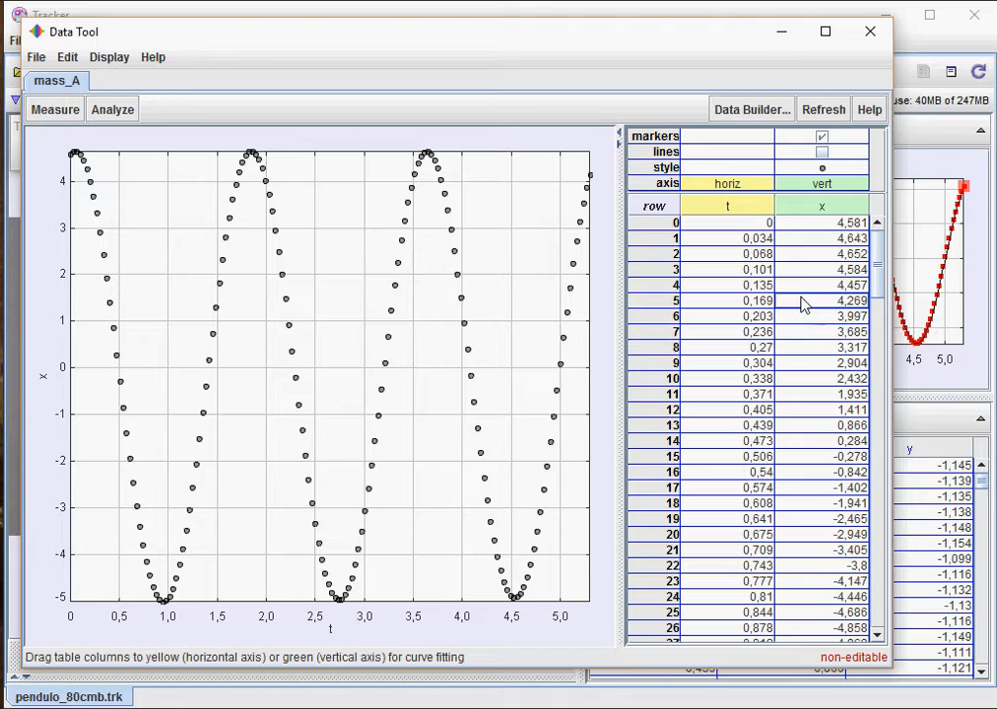
pyautogui.click(823, 155)
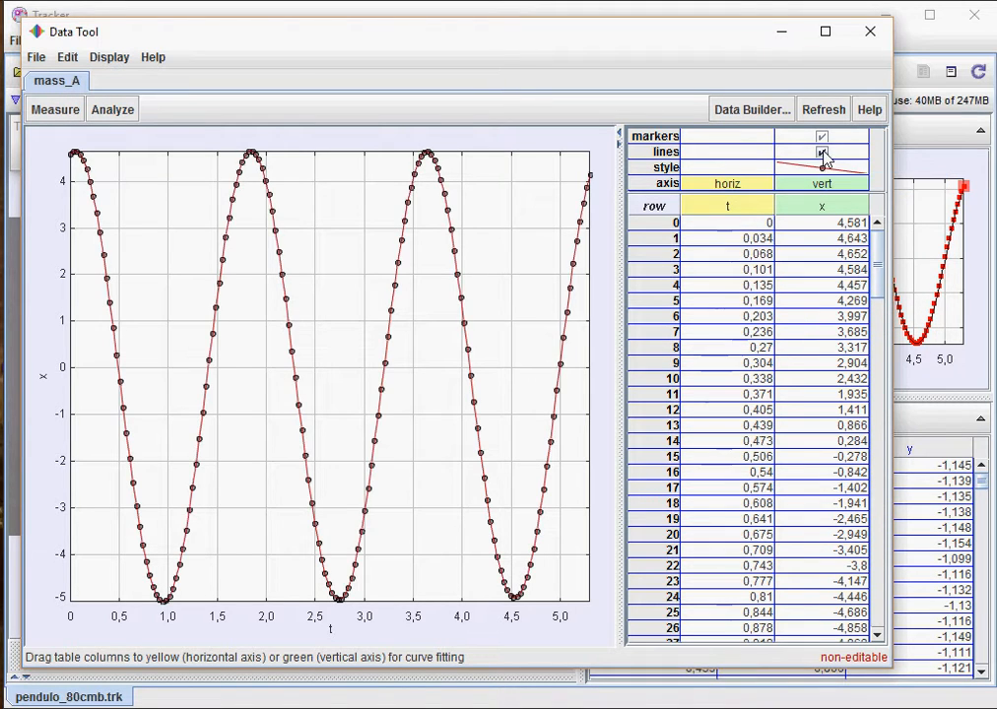
pyautogui.click(823, 155)
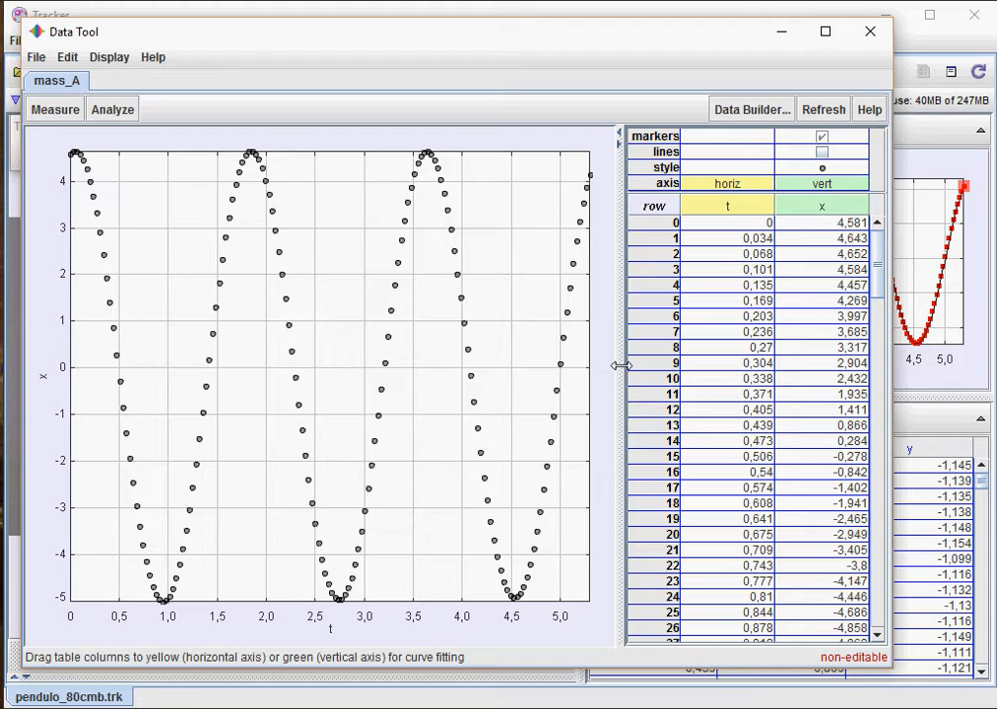
# - Turn on Statistics and Curve Fits for the t and x data, keeping the Line fit
pyautogui.click(114, 111)
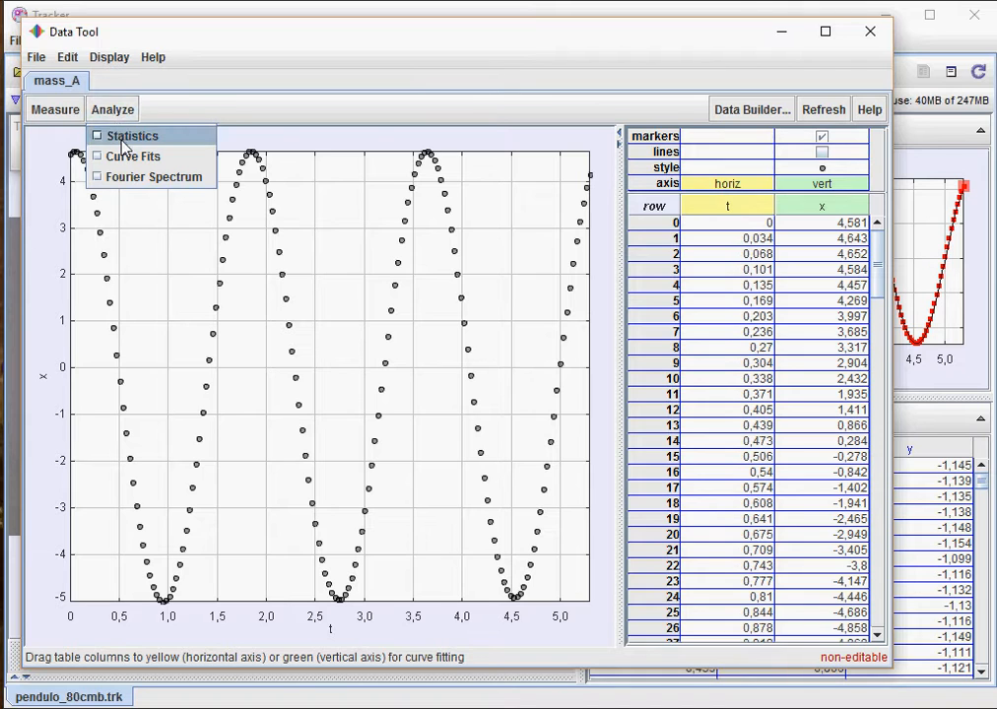
pyautogui.click(123, 138)
pyautogui.click(118, 113)
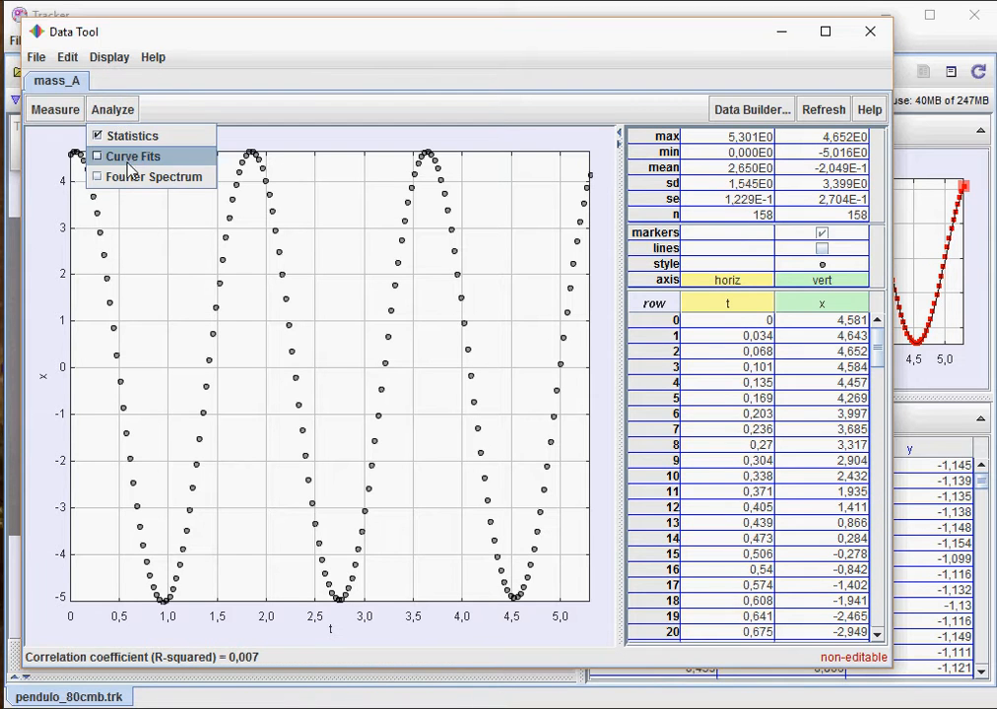
pyautogui.click(129, 158)
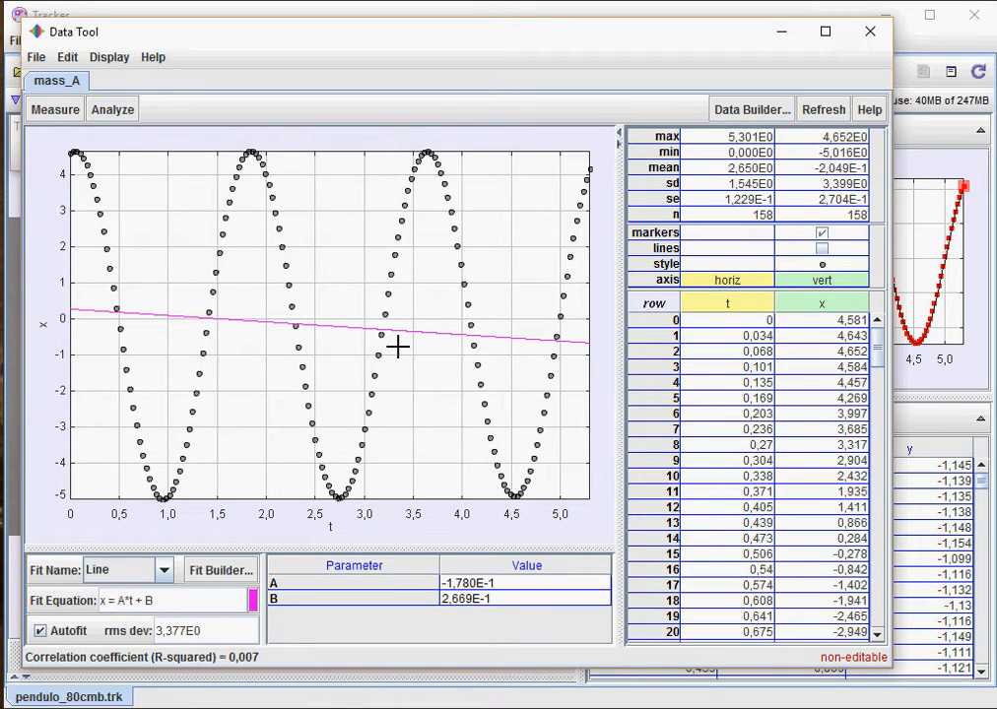
pyautogui.click(164, 570)
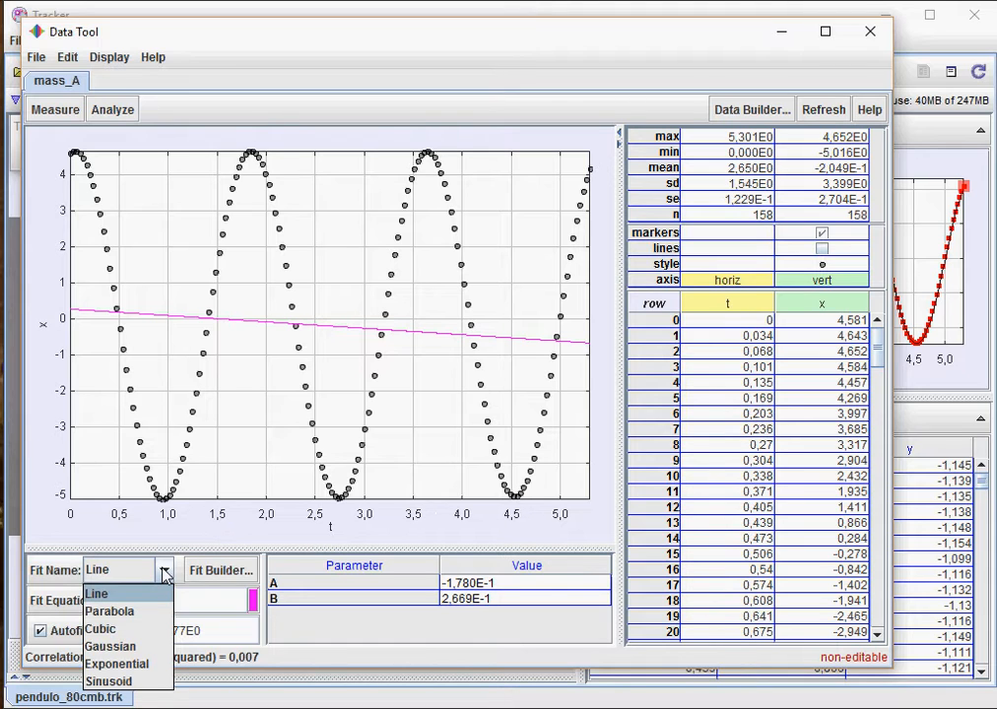
pyautogui.click(164, 573)
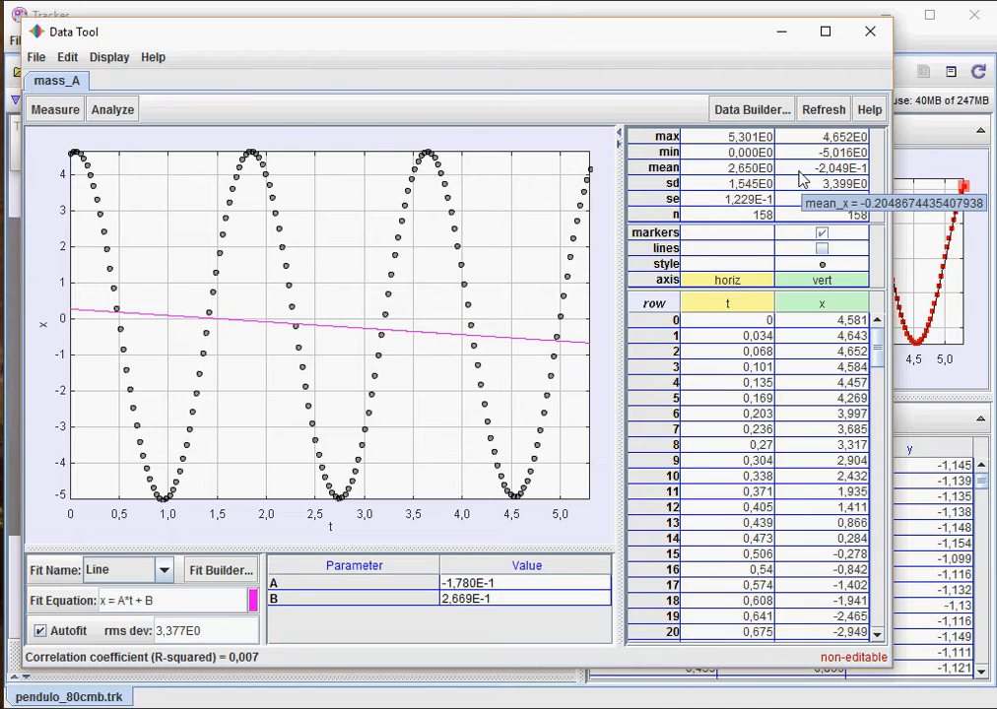
pyautogui.click(120, 111)
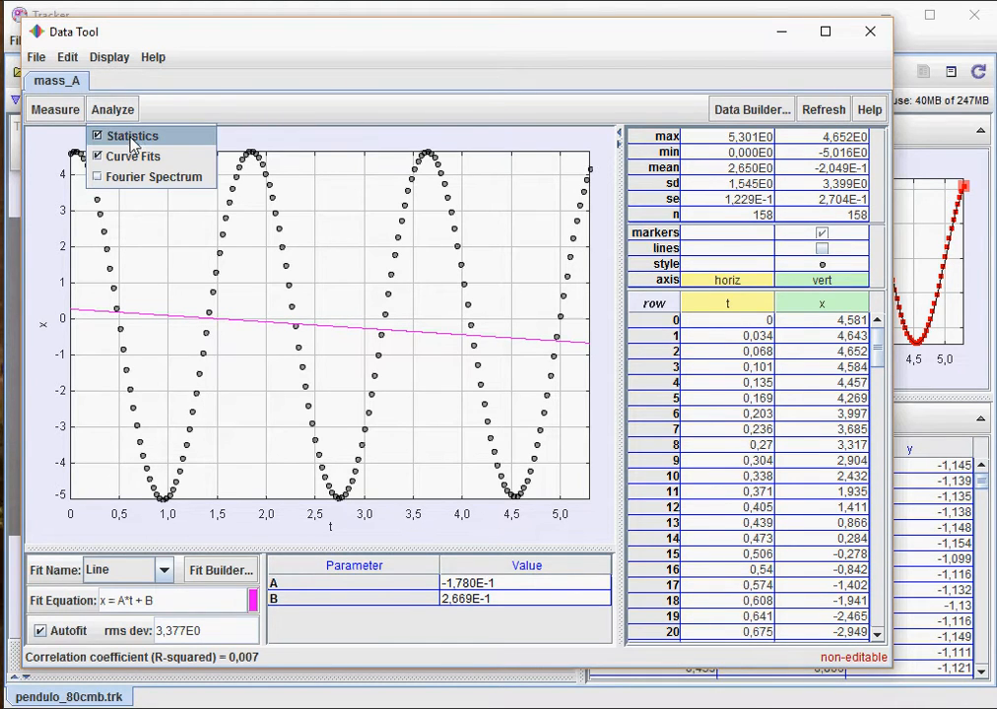
pyautogui.click(131, 143)
pyautogui.click(115, 110)
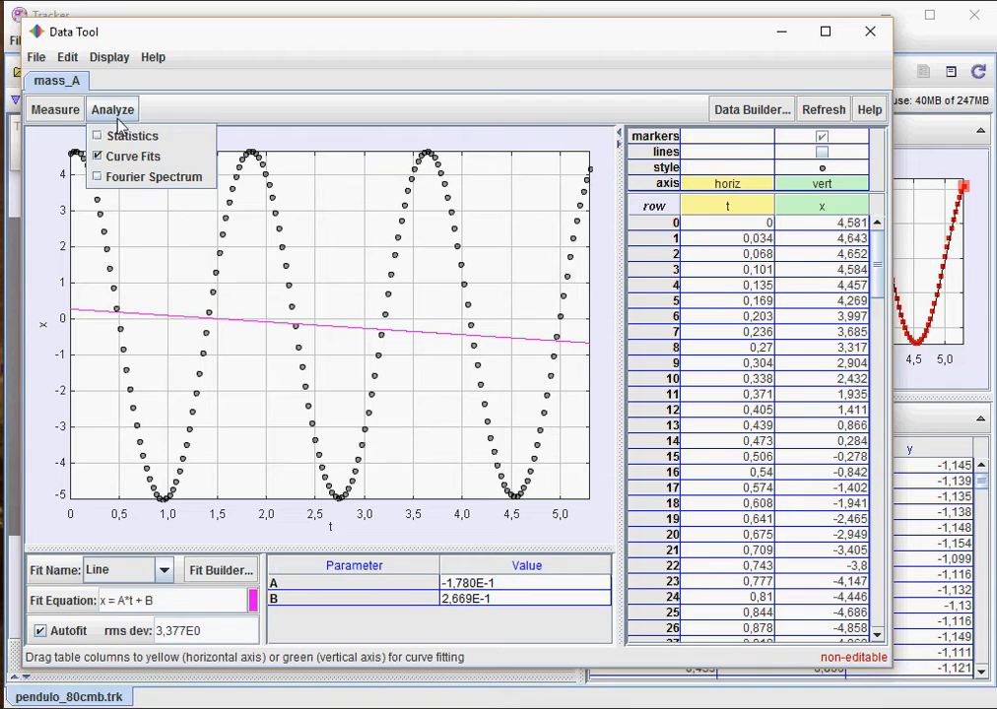
pyautogui.click(102, 135)
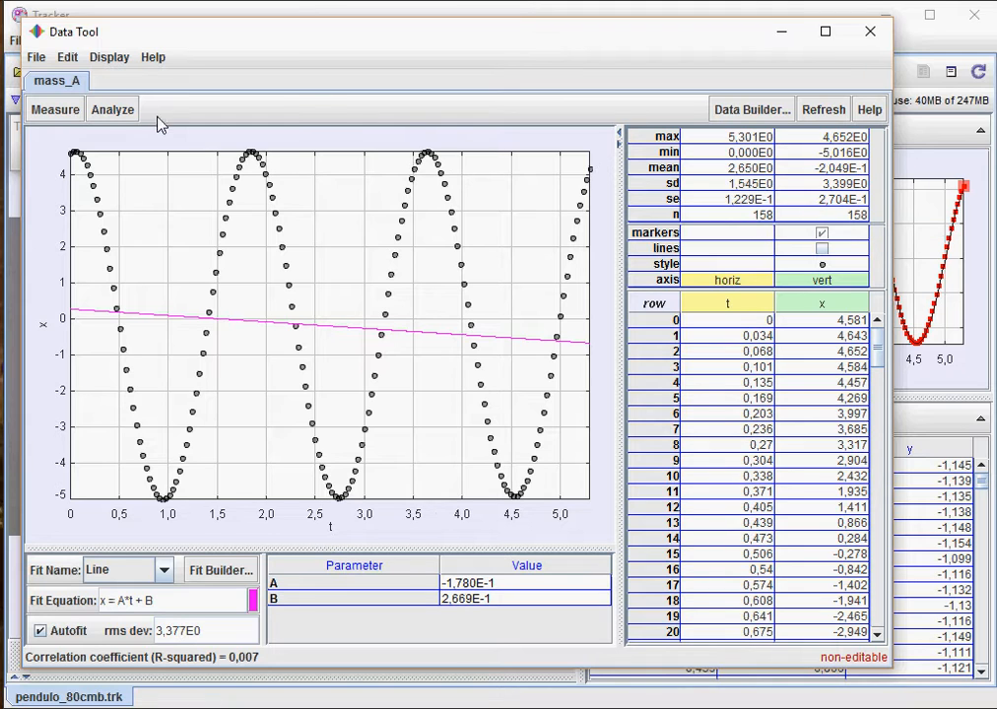
pyautogui.click(124, 109)
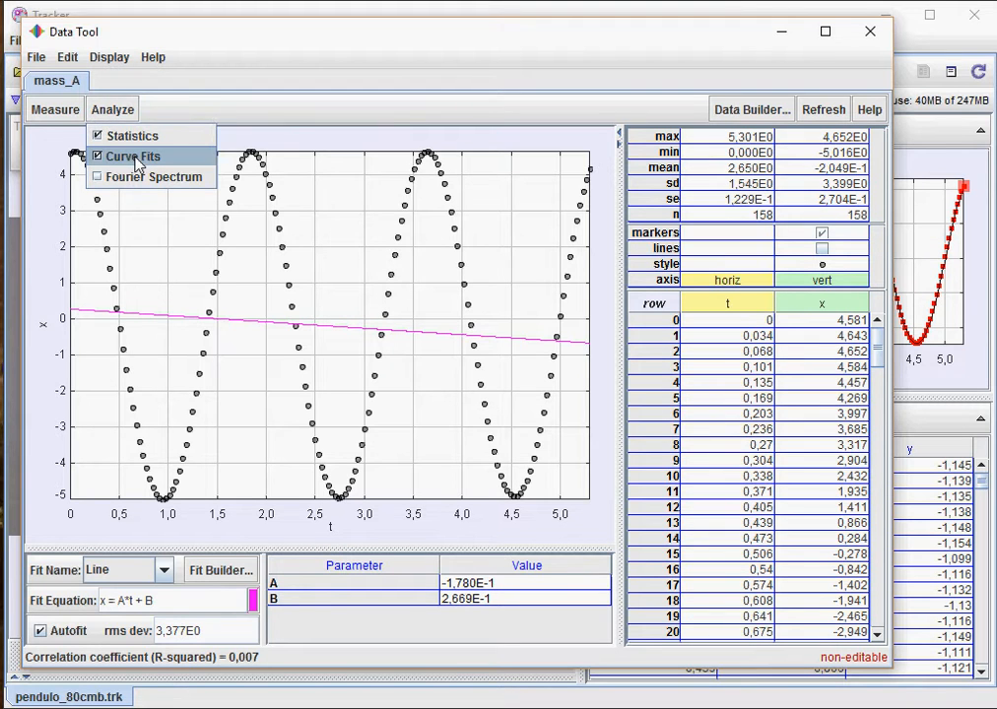
pyautogui.click(135, 158)
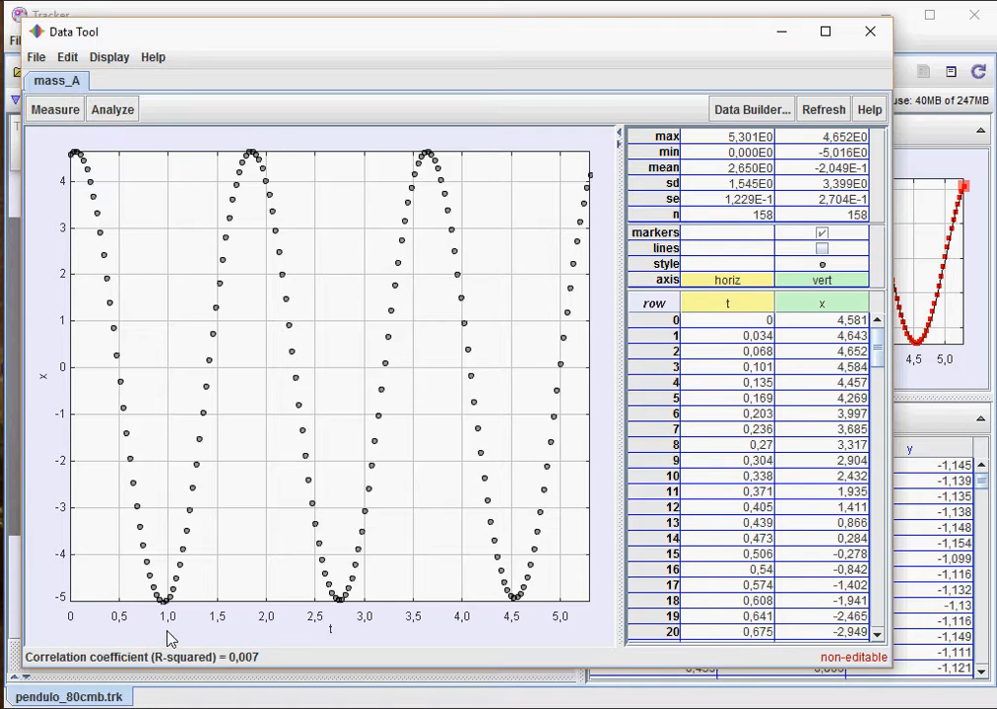
pyautogui.click(132, 112)
pyautogui.click(144, 158)
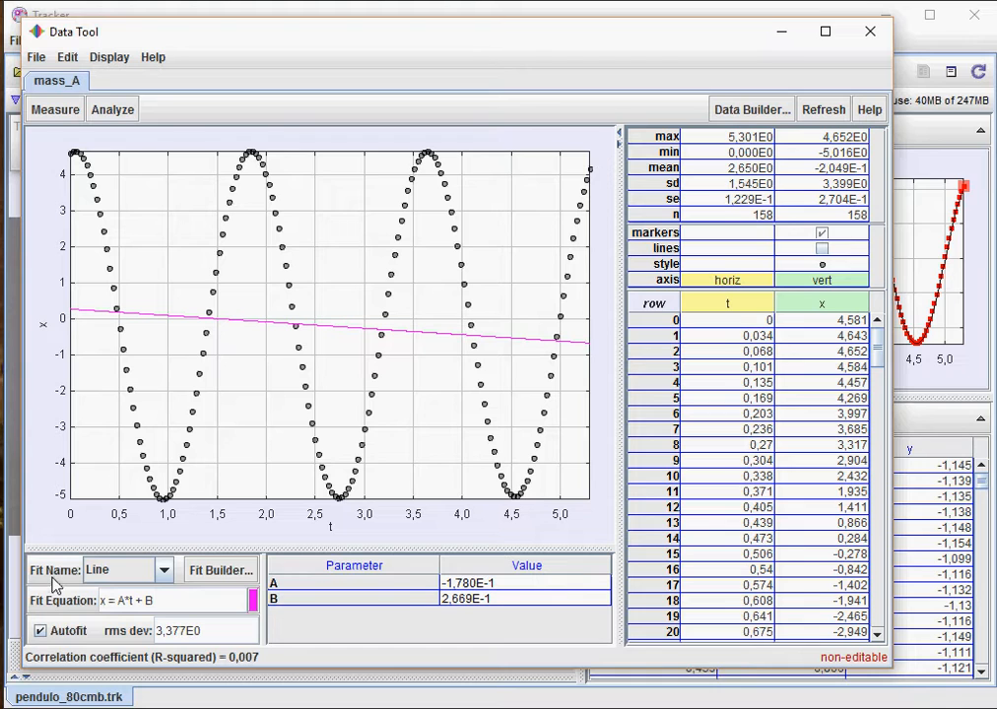
# - Try the Parabola and Cubic fits, settle on Sinusoid, and switch Autofit off
pyautogui.click(164, 570)
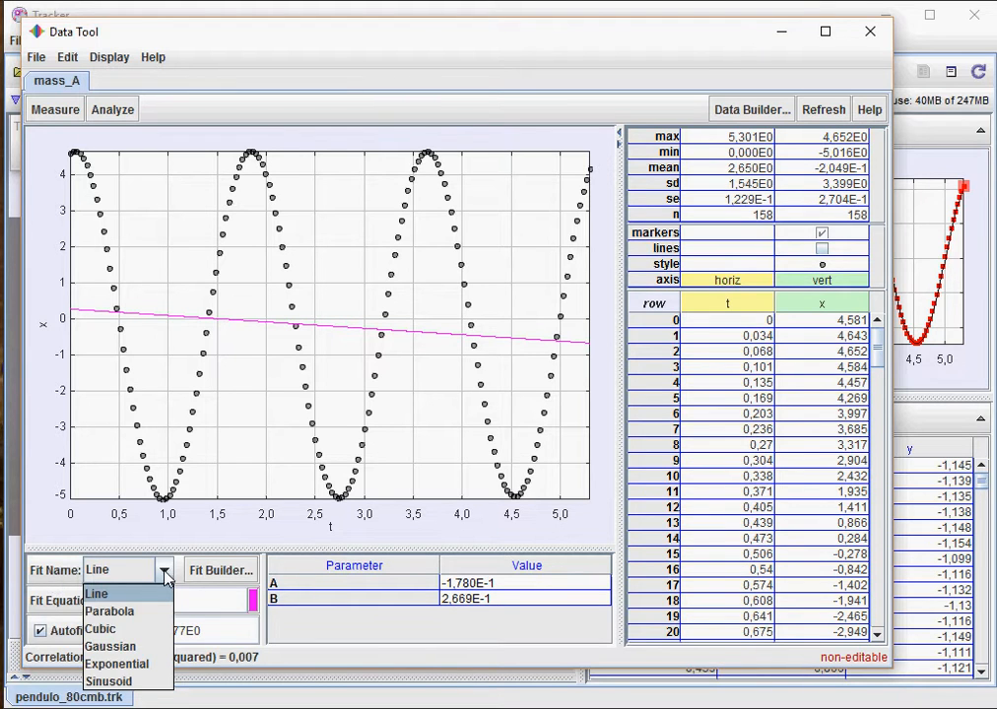
pyautogui.click(152, 613)
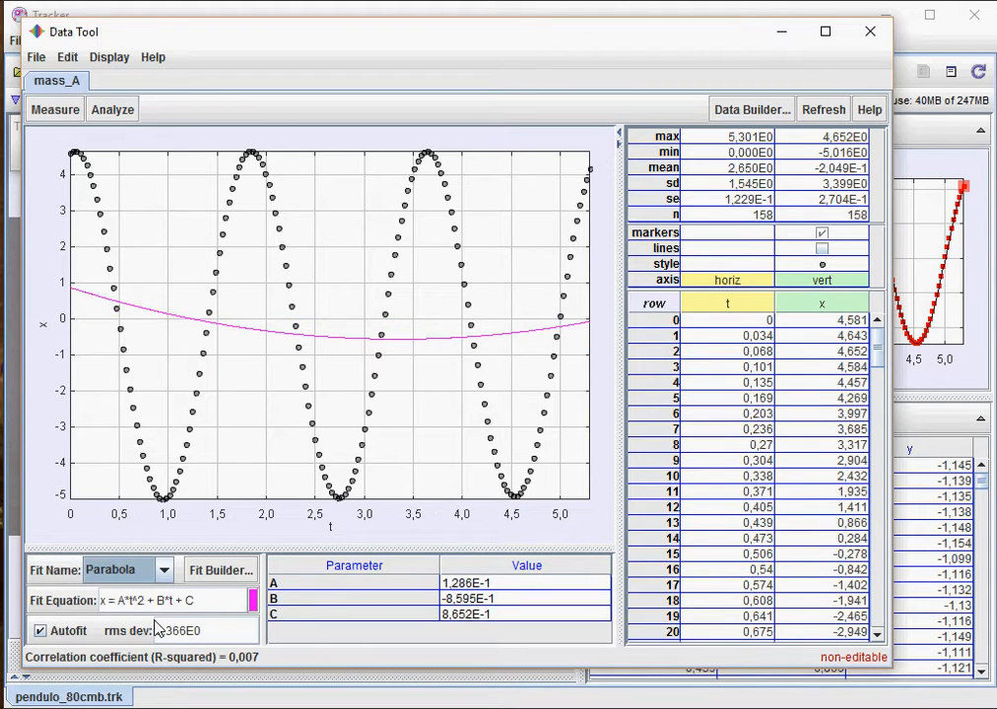
pyautogui.click(164, 570)
pyautogui.click(102, 628)
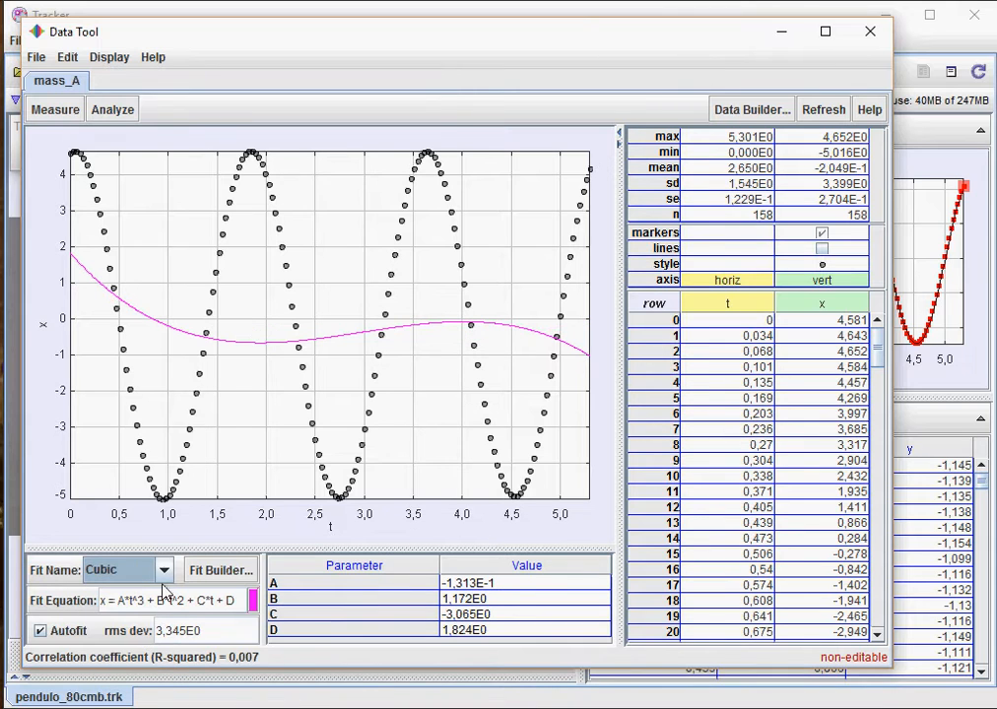
pyautogui.click(164, 570)
pyautogui.click(144, 680)
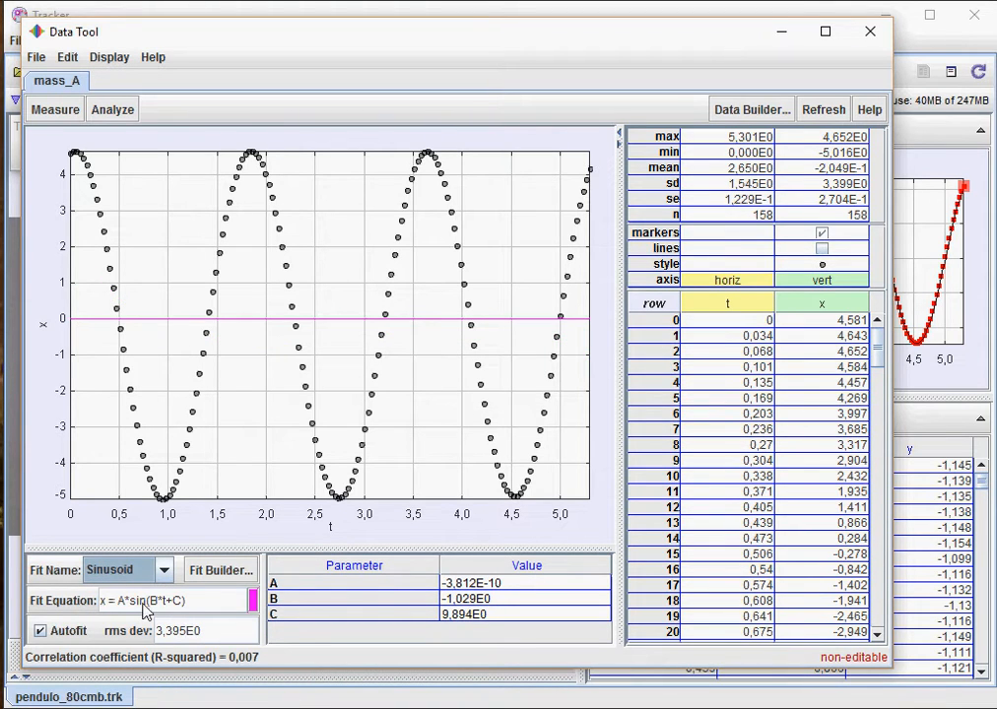
pyautogui.click(40, 630)
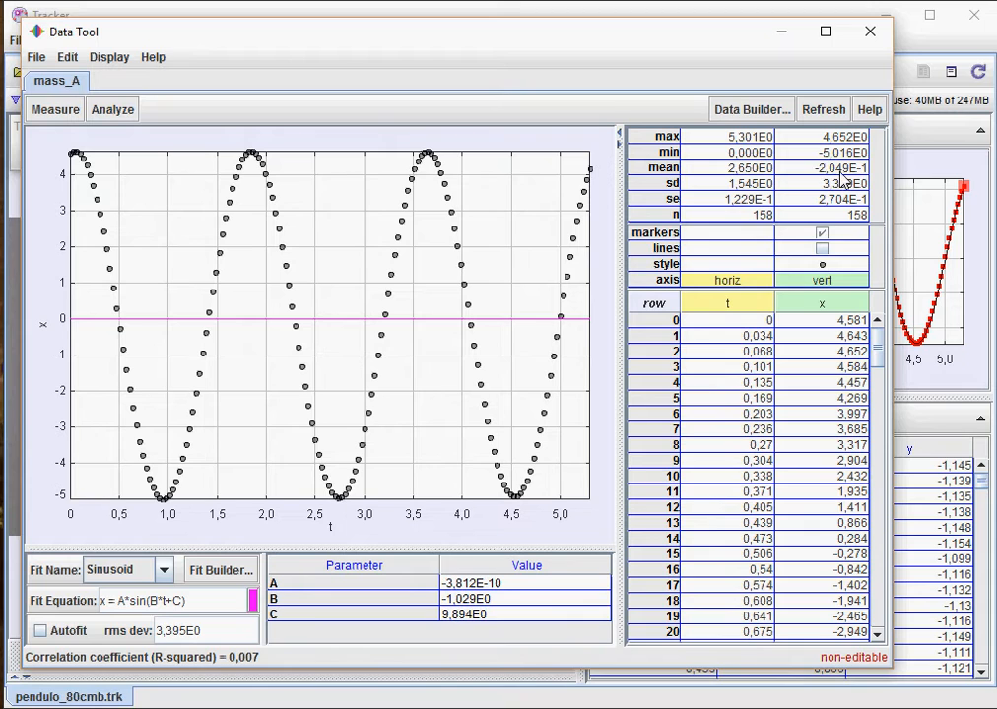
# - In the Fit Builder, create a new fit function named SenD
pyautogui.click(220, 571)
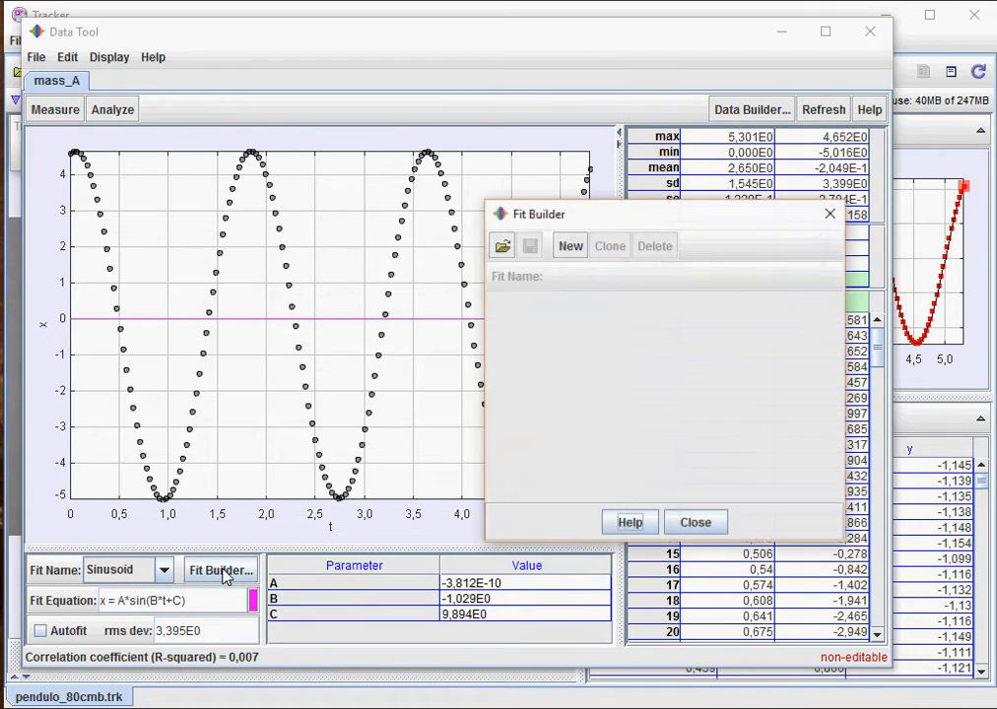
pyautogui.click(573, 248)
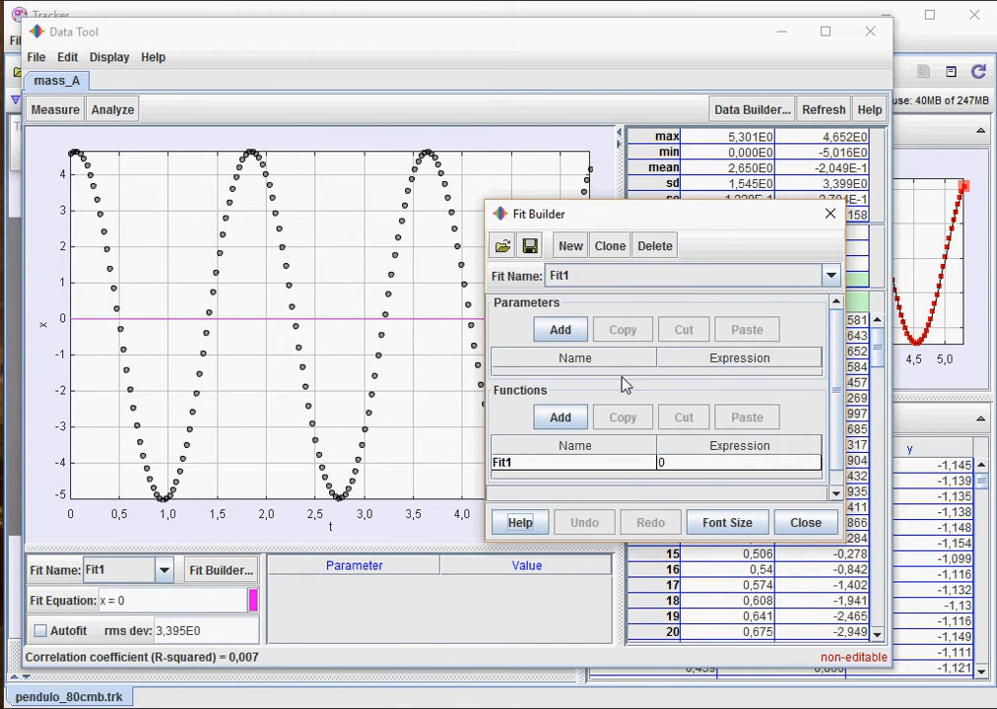
pyautogui.doubleClick(574, 465)
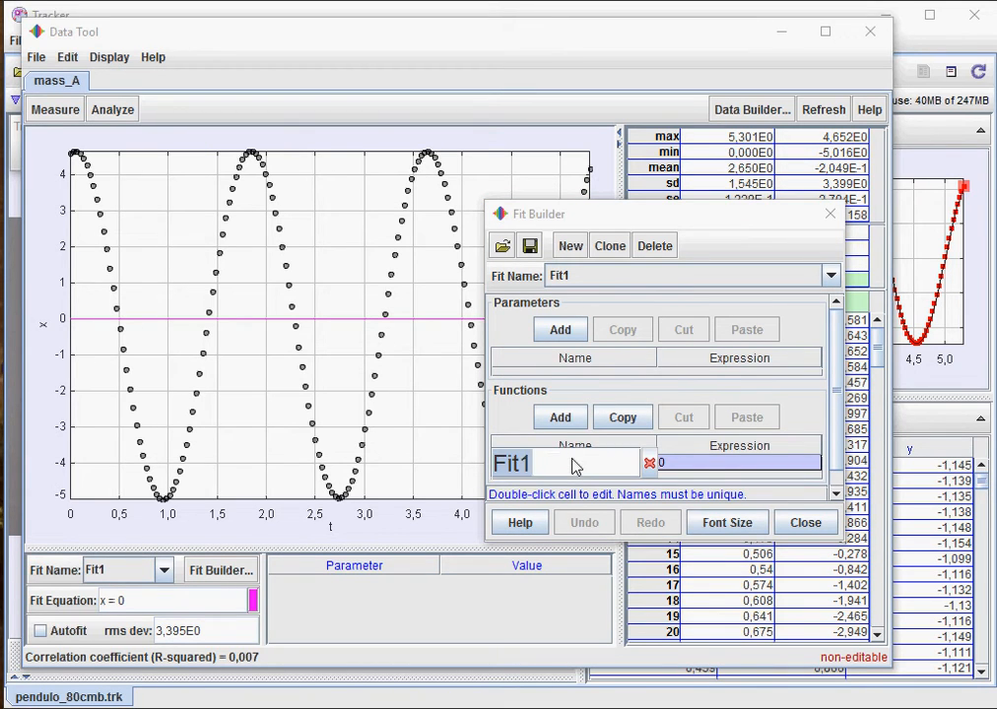
pyautogui.write('Sen')
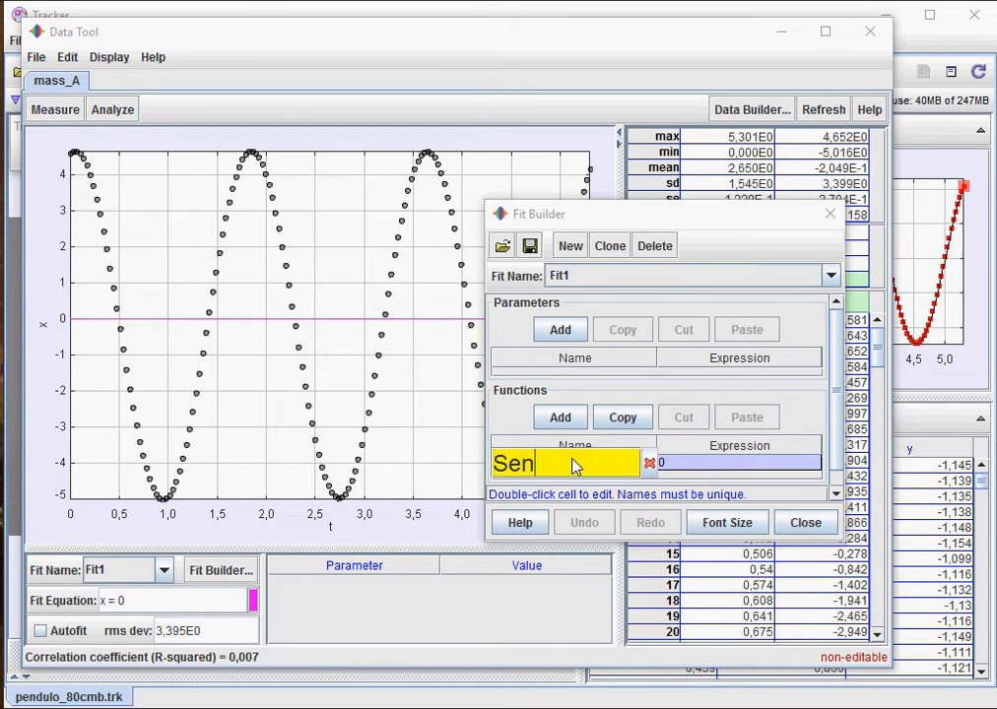
pyautogui.write('de')
pyautogui.press('BackSpace')
pyautogui.press('BackSpace')
pyautogui.press('BackSpace')
pyautogui.write('D')
pyautogui.press('Return')
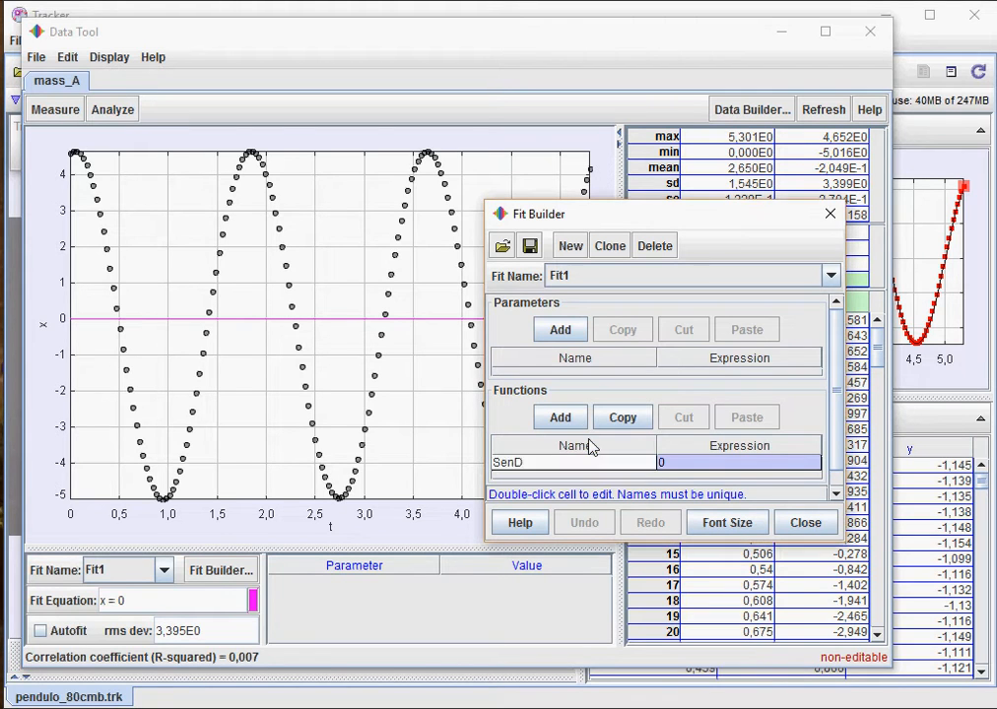
# - Add the first two SenD parameters, named Xm and w
pyautogui.click(579, 363)
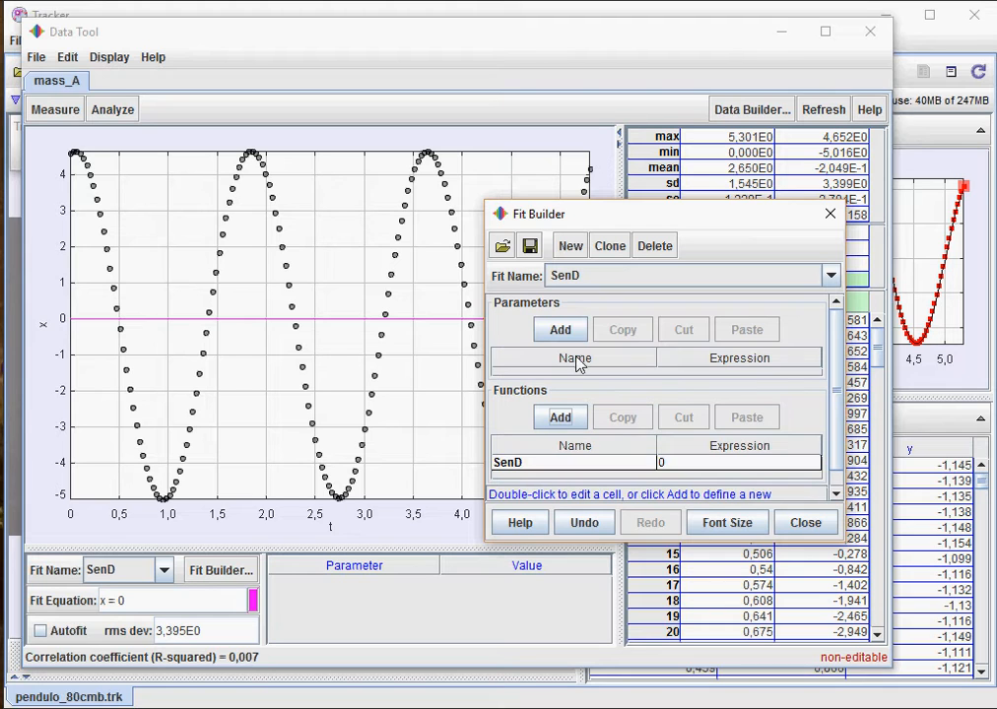
pyautogui.click(564, 331)
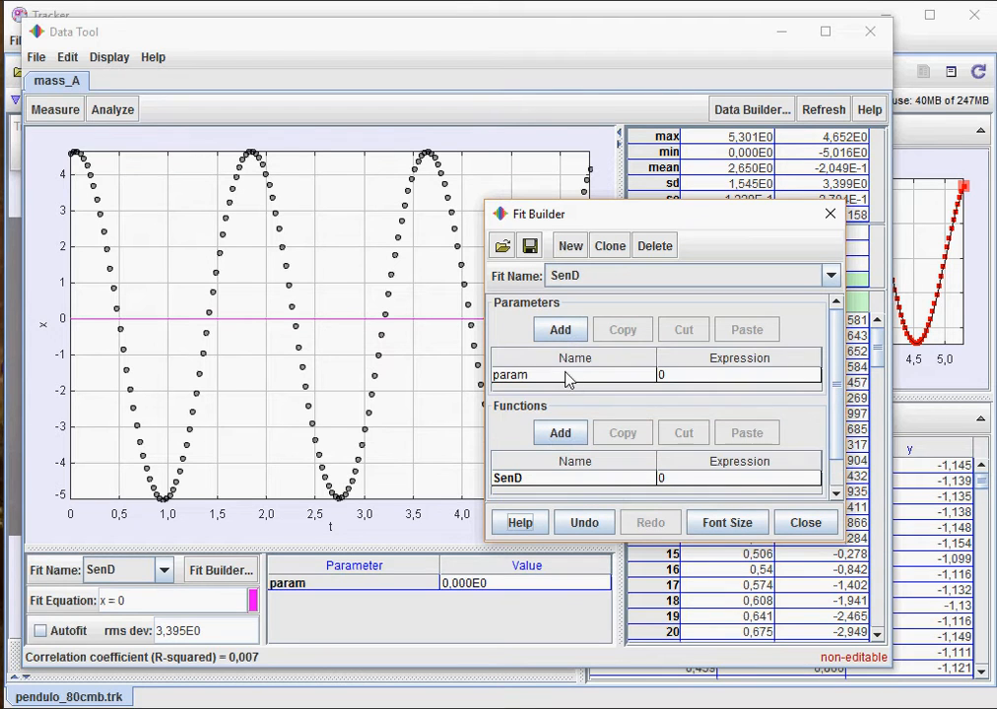
pyautogui.doubleClick(566, 376)
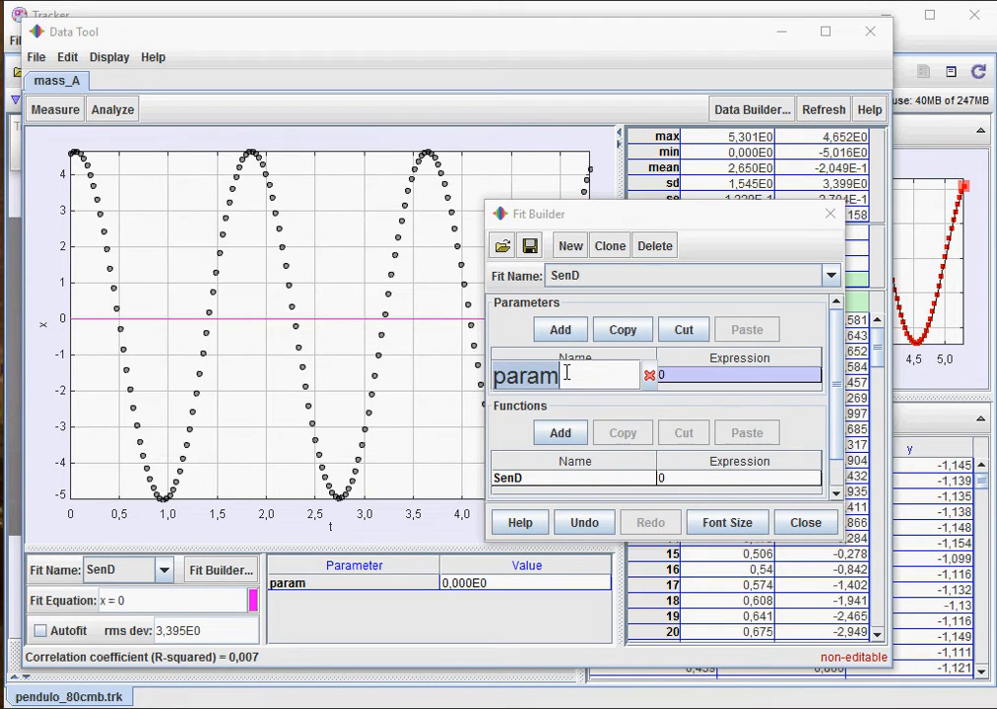
pyautogui.write('Xm')
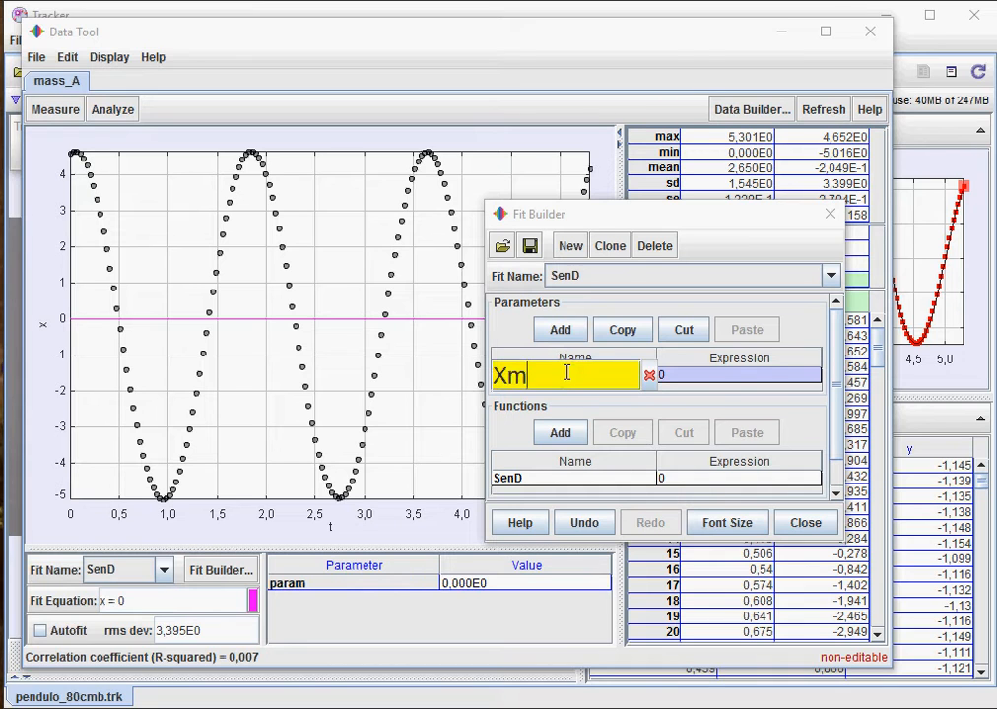
pyautogui.press('Return')
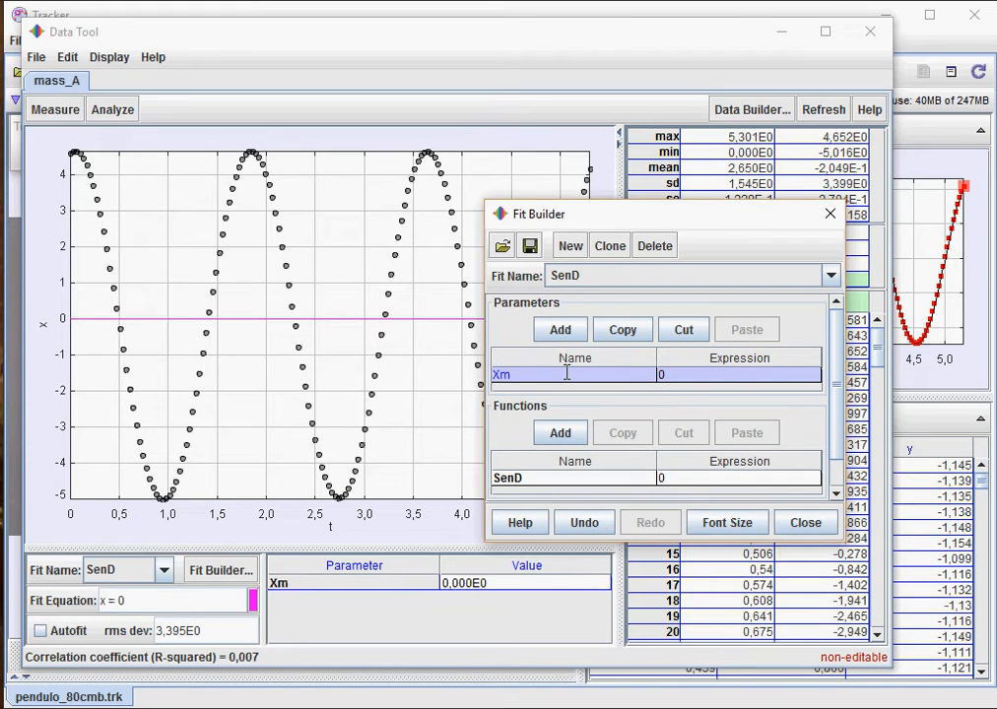
pyautogui.click(569, 332)
pyautogui.doubleClick(567, 392)
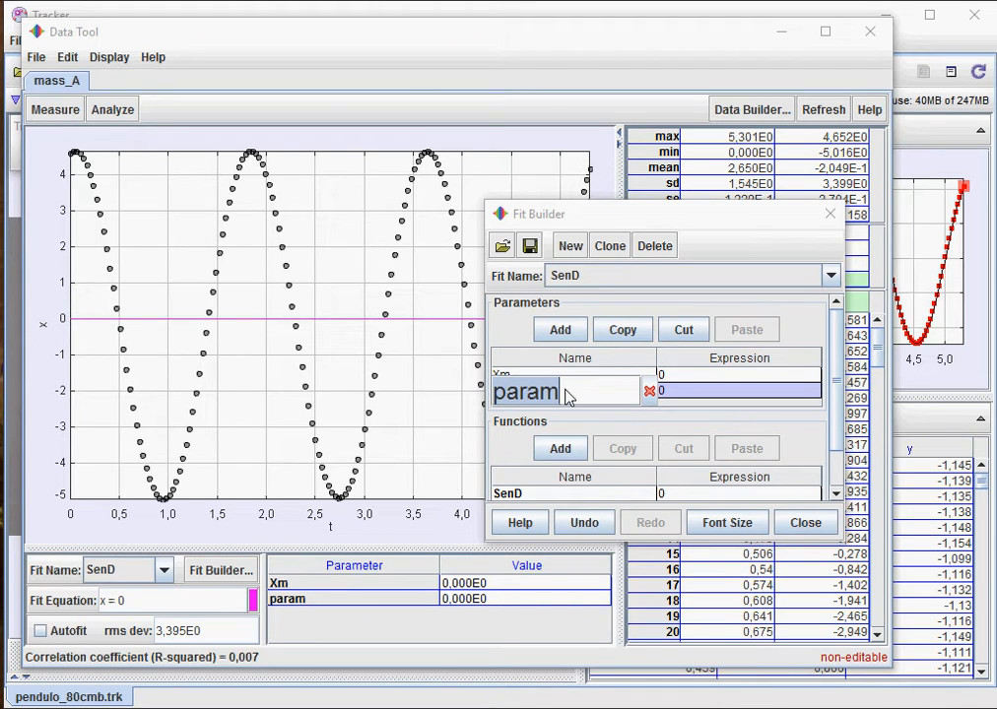
pyautogui.write('W')
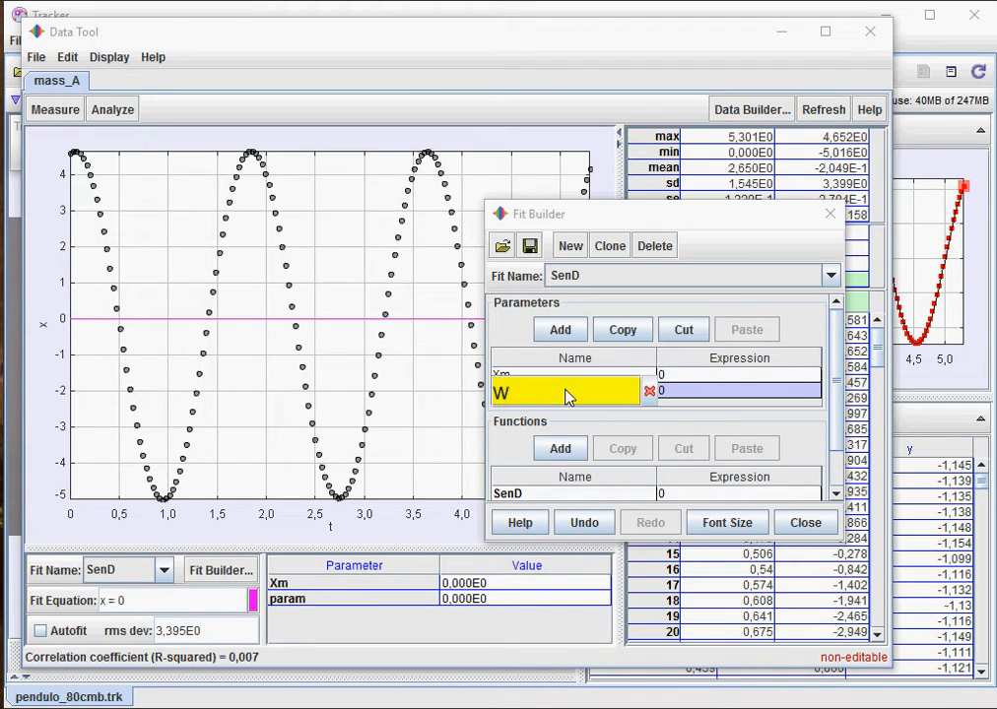
pyautogui.press('Return')
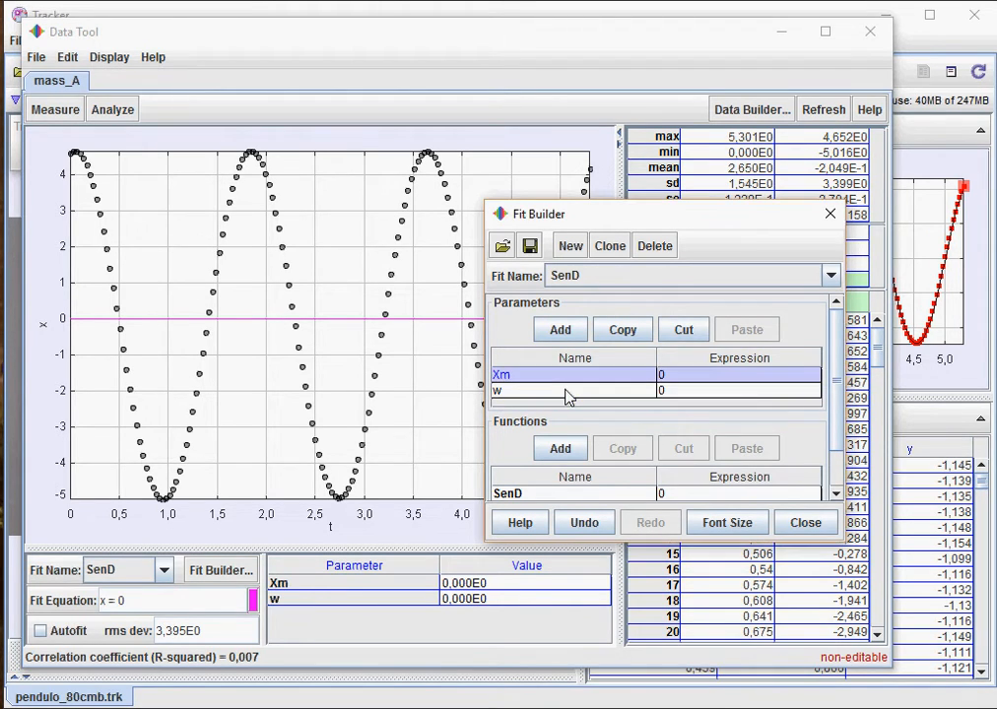
# - Add two more parameters, named phi and D
pyautogui.click(563, 331)
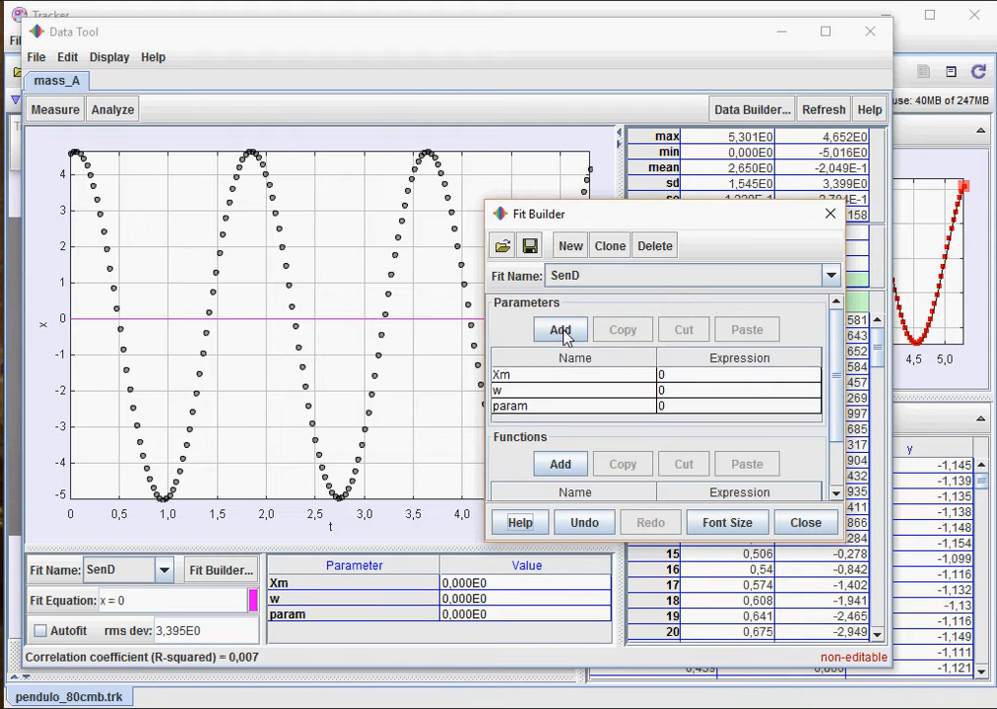
pyautogui.click(522, 406)
pyautogui.doubleClick(529, 413)
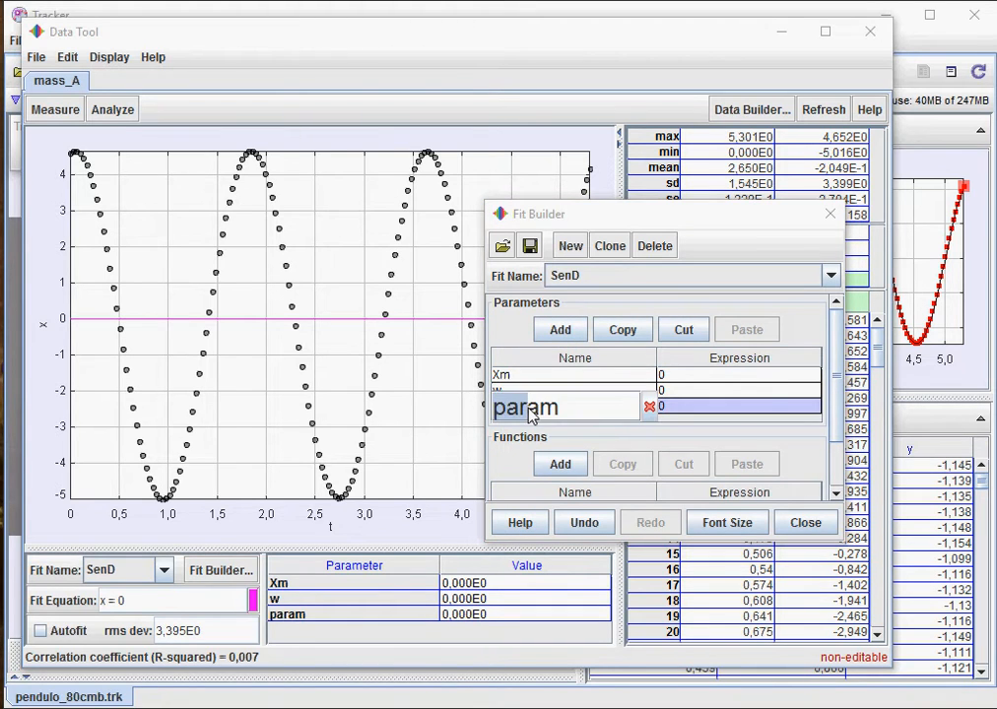
pyautogui.press('BackSpace')
pyautogui.press('BackSpace')
pyautogui.press('BackSpace')
pyautogui.press('BackSpace')
pyautogui.press('BackSpace')
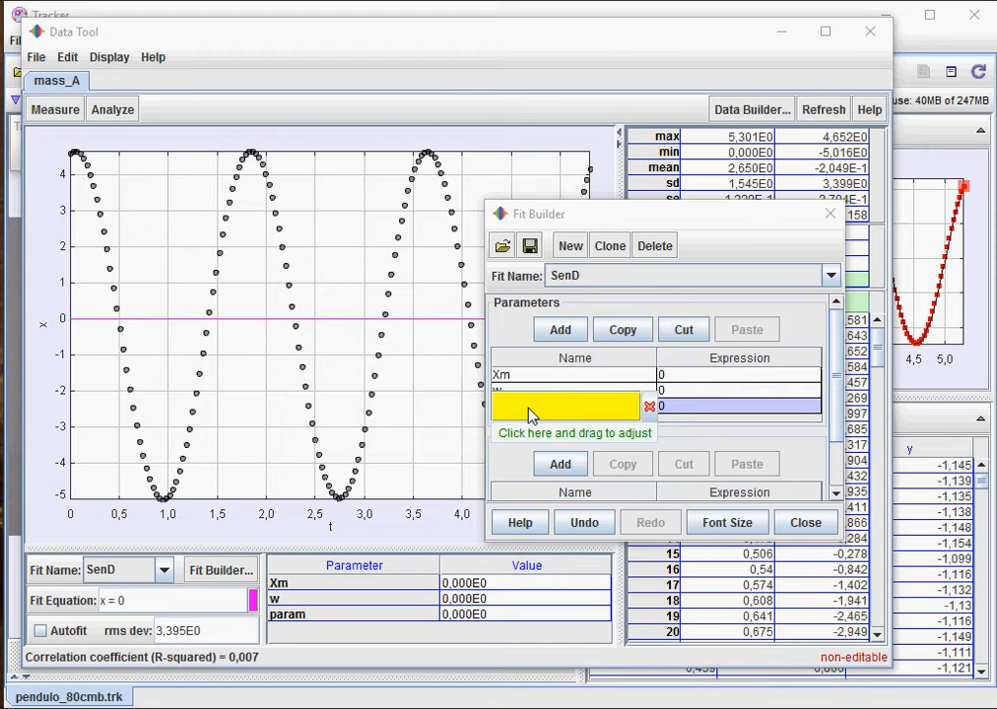
pyautogui.write('phi')
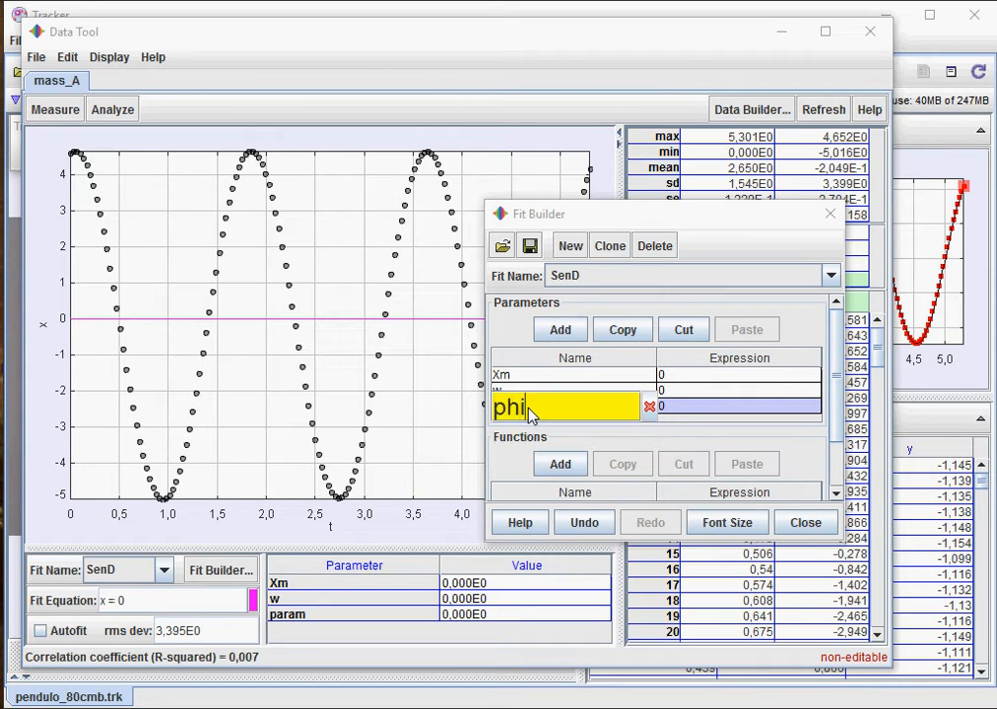
pyautogui.press('Return')
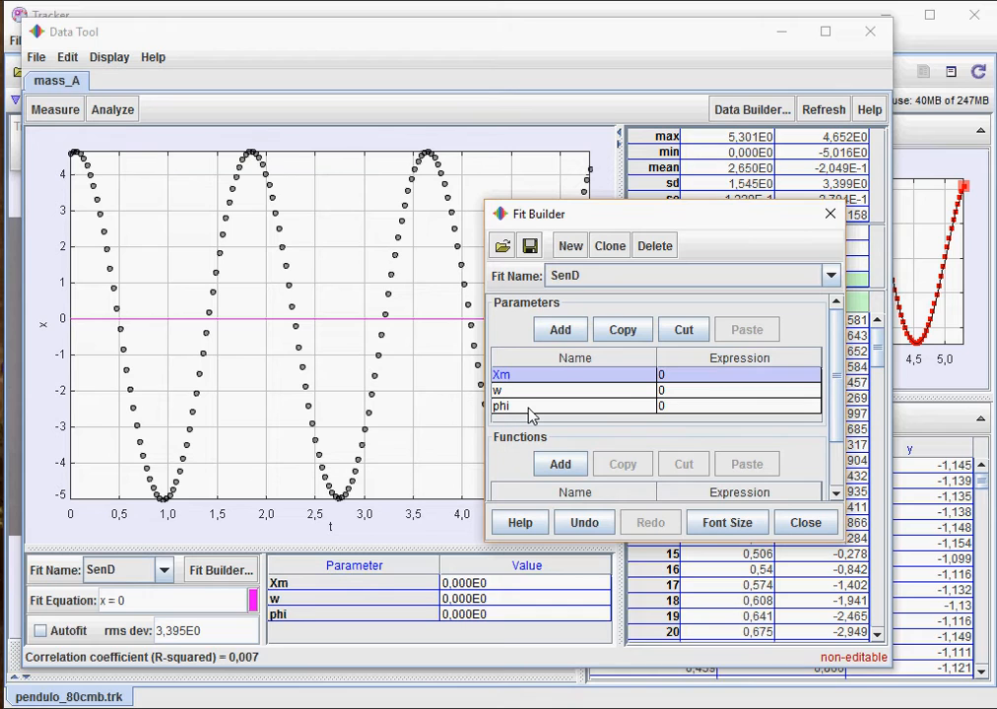
pyautogui.click(571, 330)
pyautogui.doubleClick(536, 423)
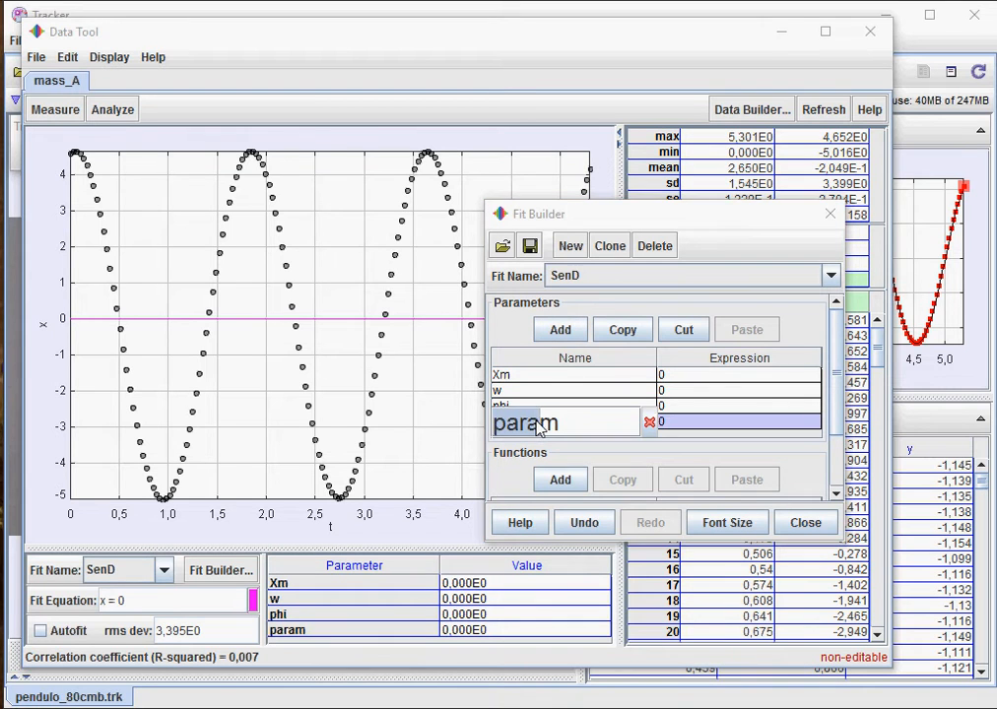
pyautogui.moveTo(537, 425); pyautogui.dragTo(683, 429)
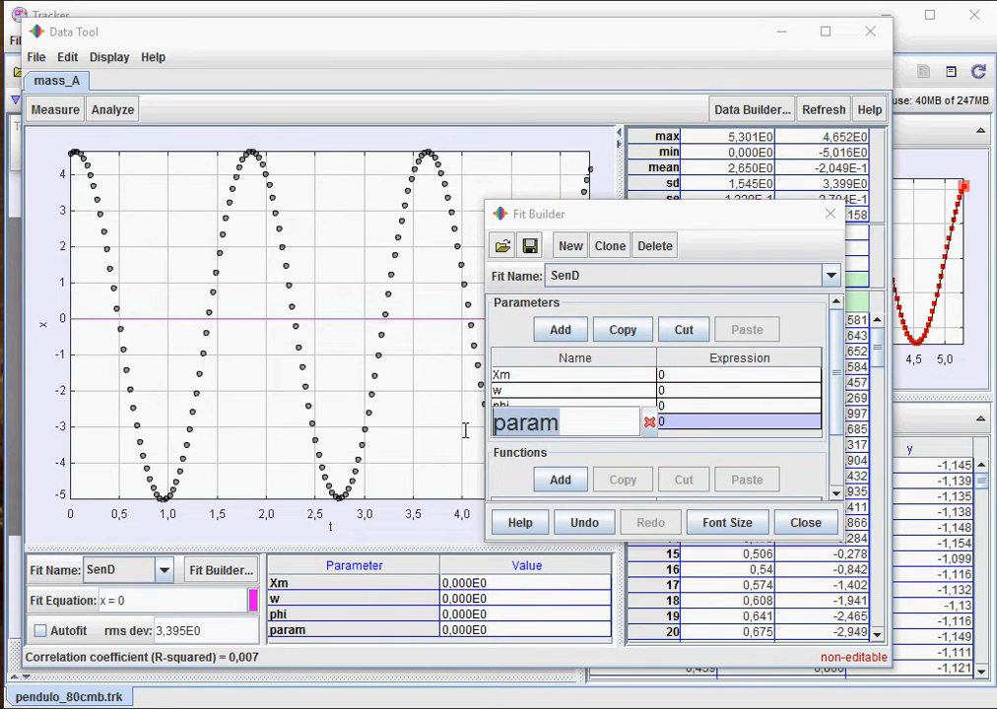
pyautogui.write('D')
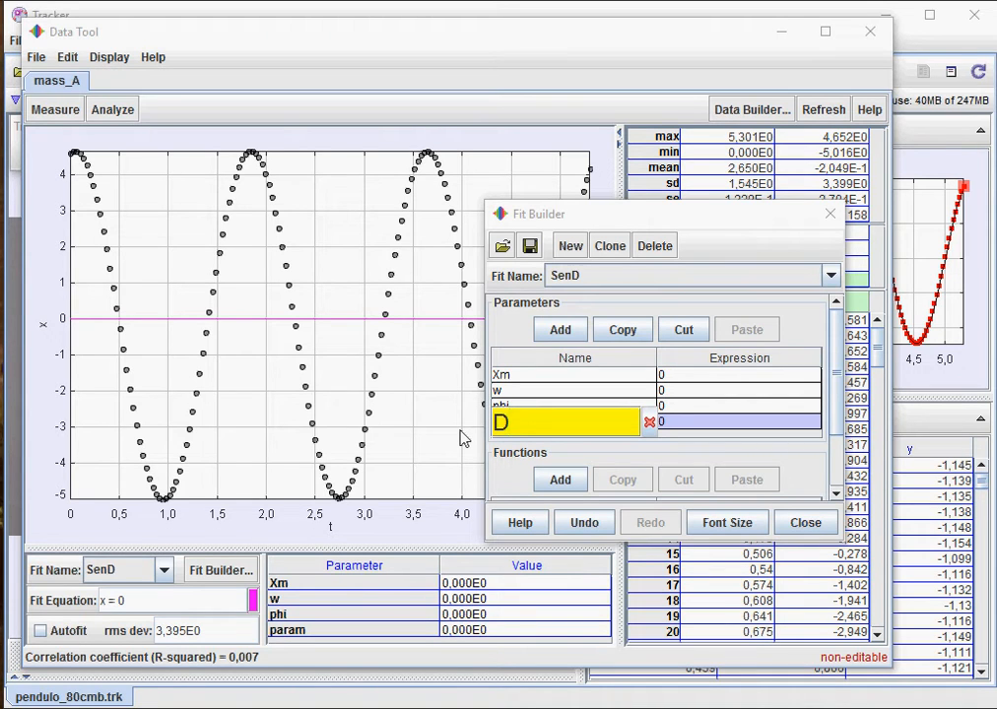
pyautogui.press('Return')
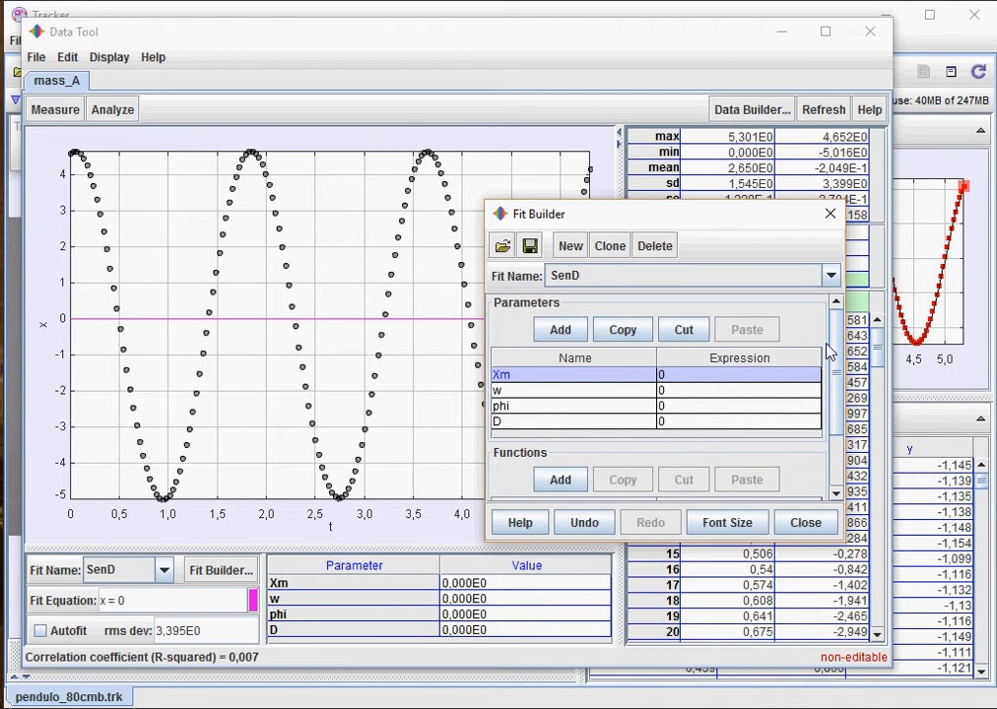
# - Enter Xm*sin(w*t+phi)+D as the SenD function expression
pyautogui.moveTo(842, 347); pyautogui.dragTo(841, 438)
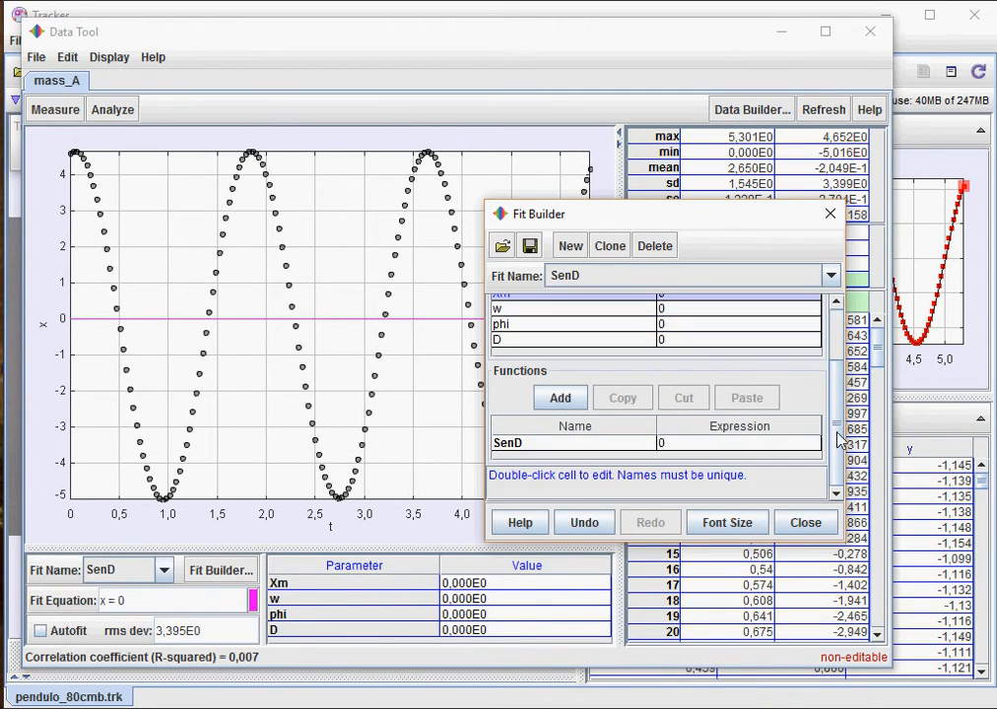
pyautogui.doubleClick(724, 449)
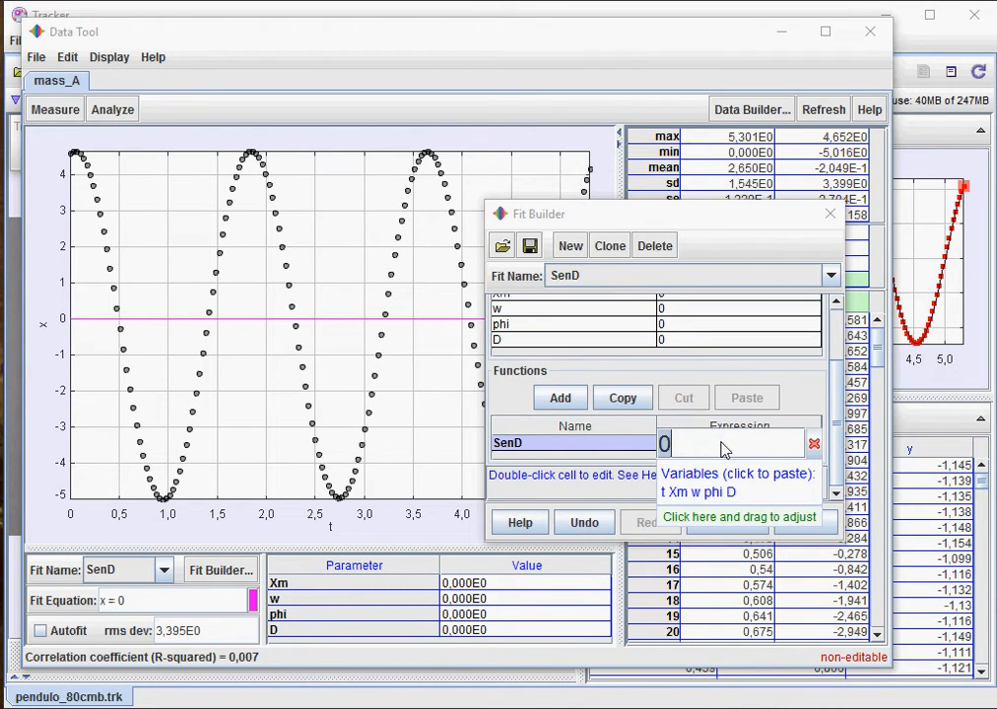
pyautogui.click(678, 493)
pyautogui.write('*')
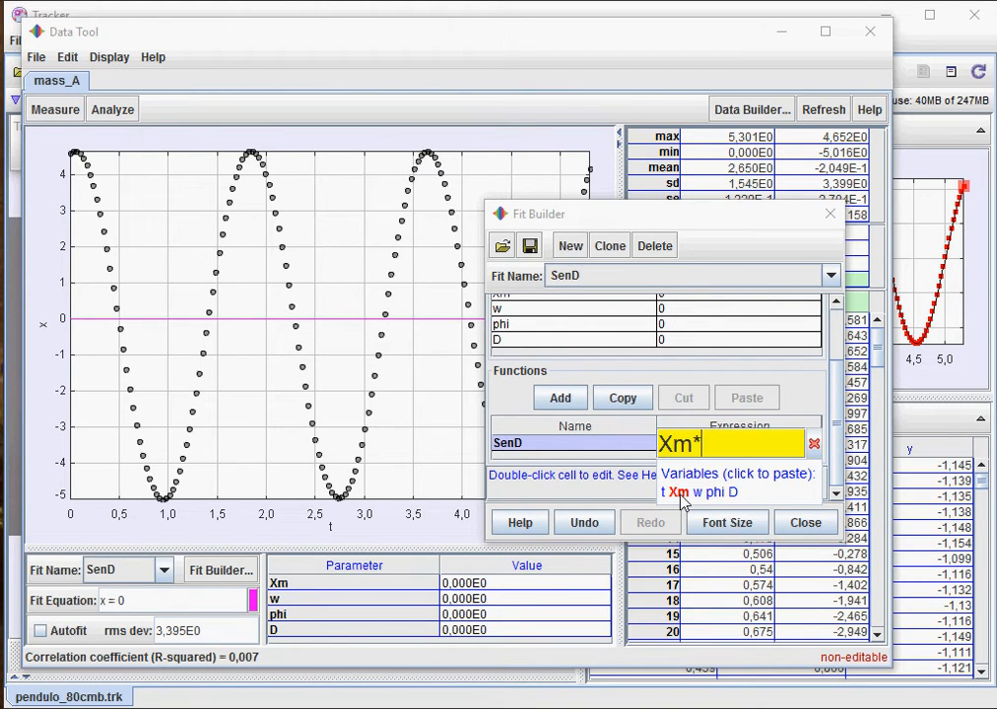
pyautogui.write('sin(w*')
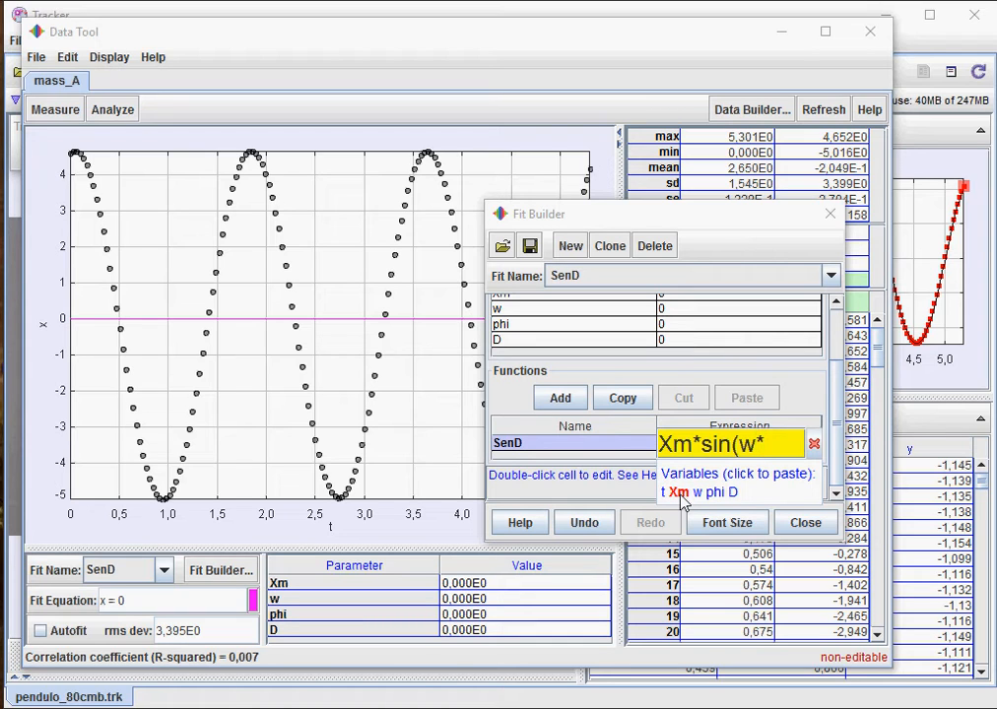
pyautogui.write('t')
pyautogui.write('+')
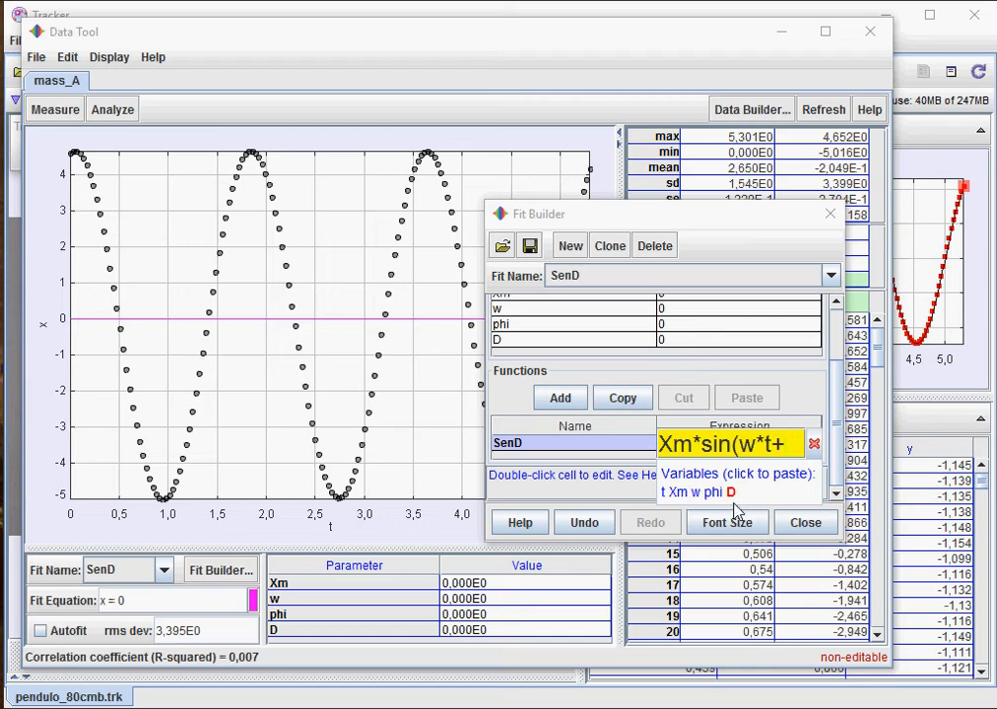
pyautogui.click(714, 496)
pyautogui.write(')')
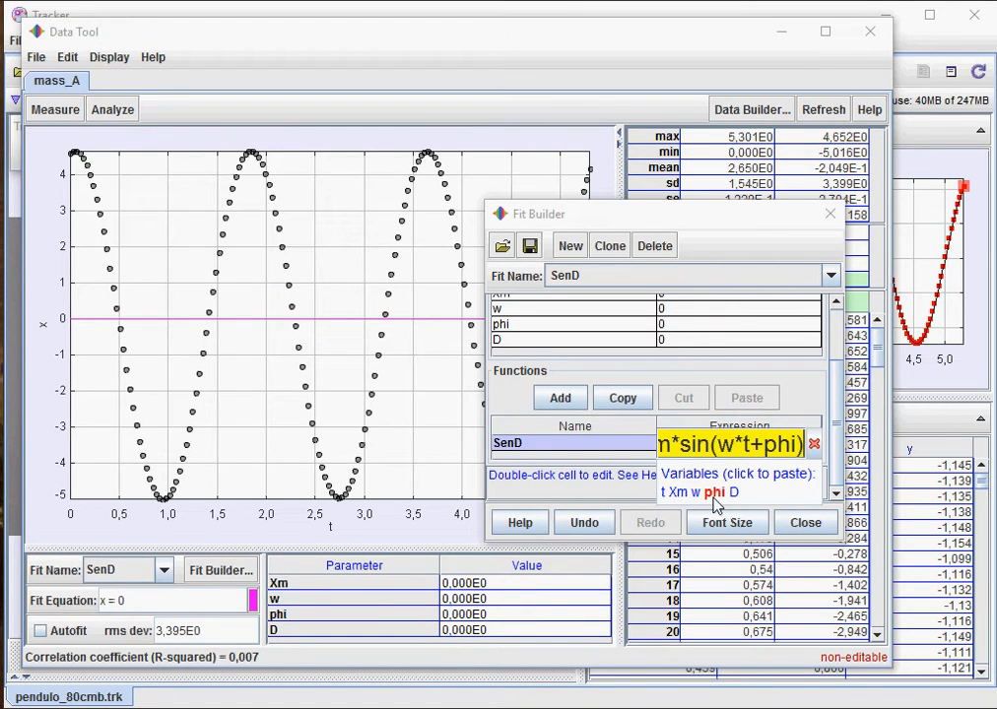
pyautogui.write('+D')
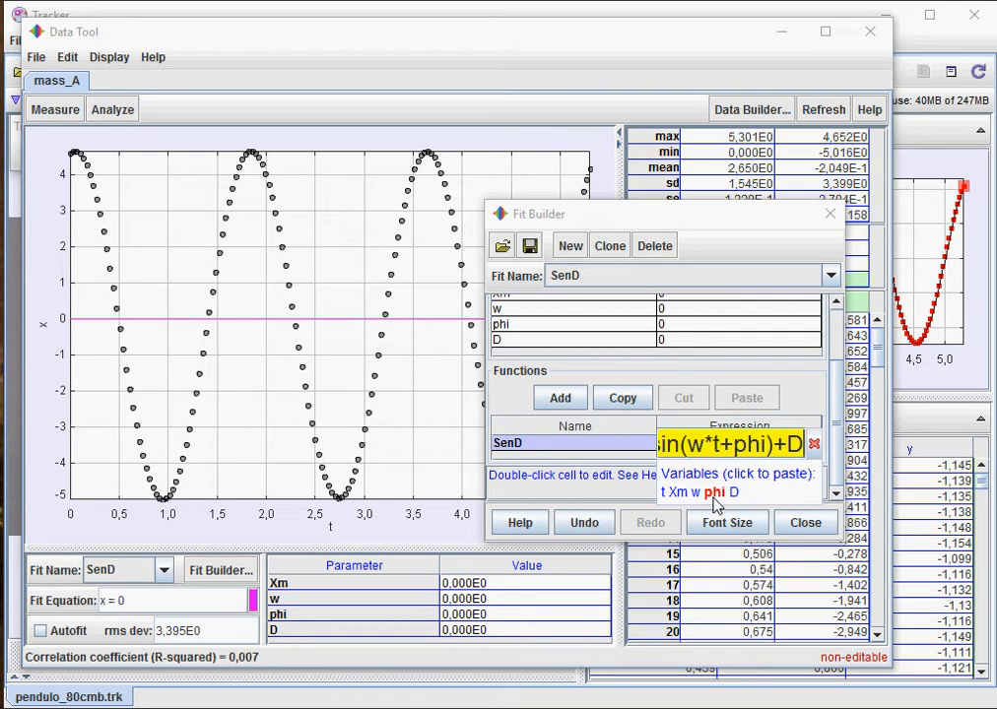
pyautogui.press('Return')
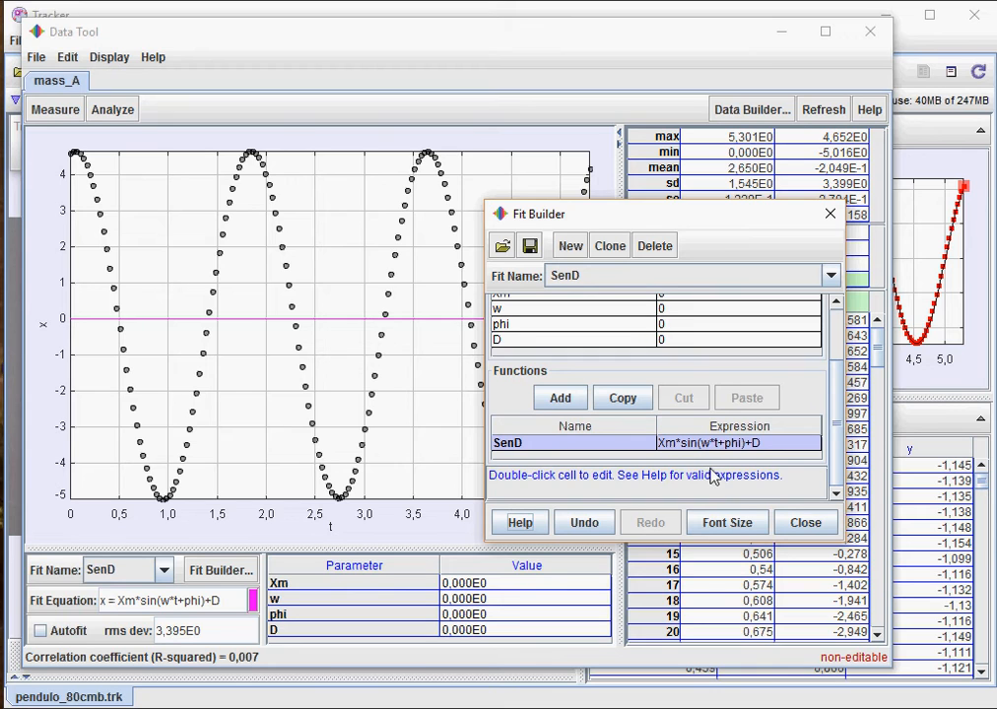
pyautogui.moveTo(837, 429); pyautogui.dragTo(838, 373)
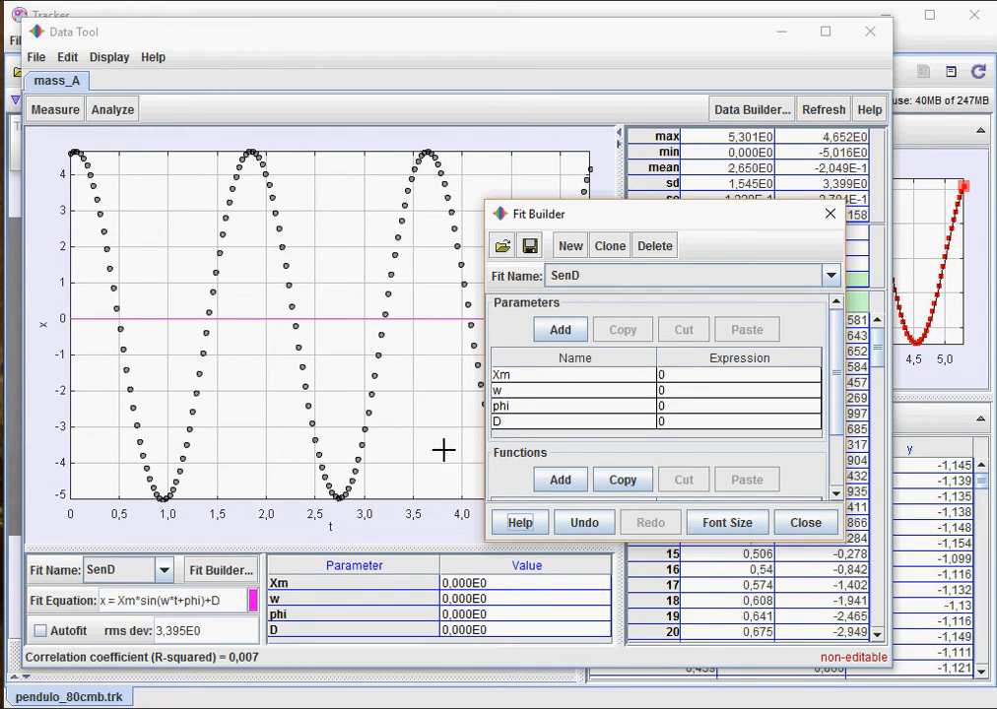
# - Save the SenD fit as file SinD in the Tracker Functions folder
pyautogui.click(531, 249)
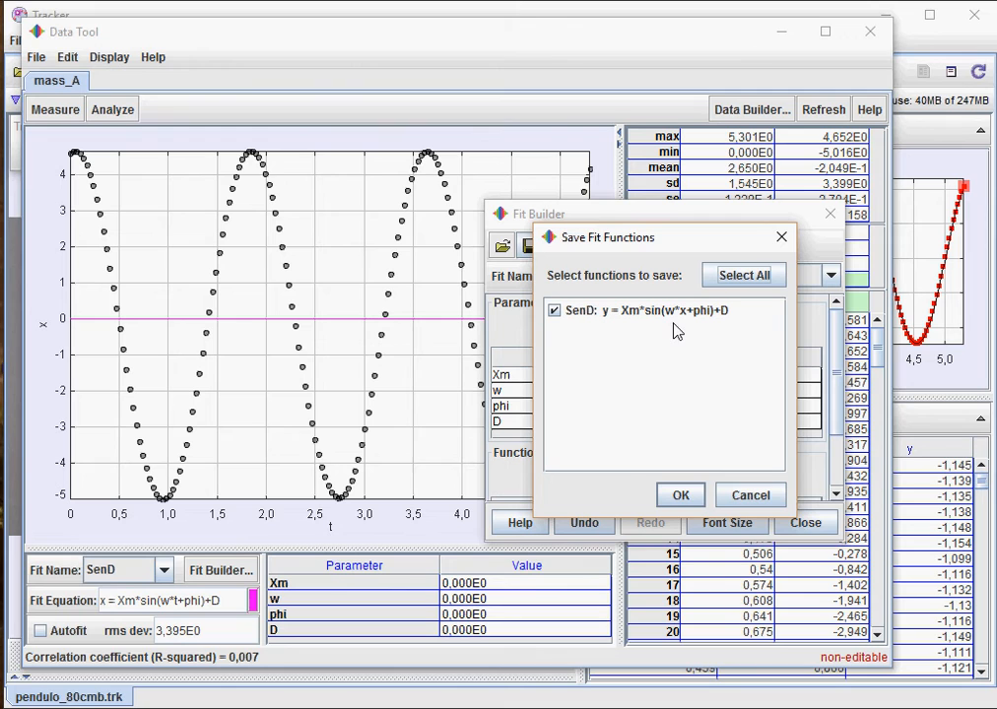
pyautogui.click(681, 496)
pyautogui.click(745, 254)
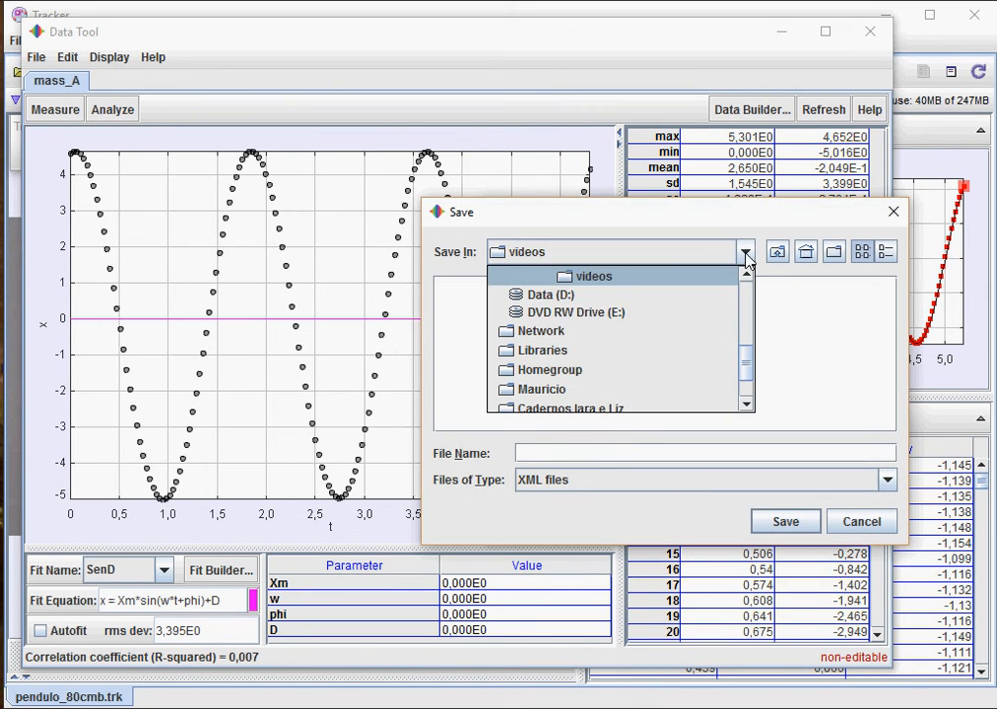
pyautogui.moveTo(750, 378); pyautogui.dragTo(749, 363)
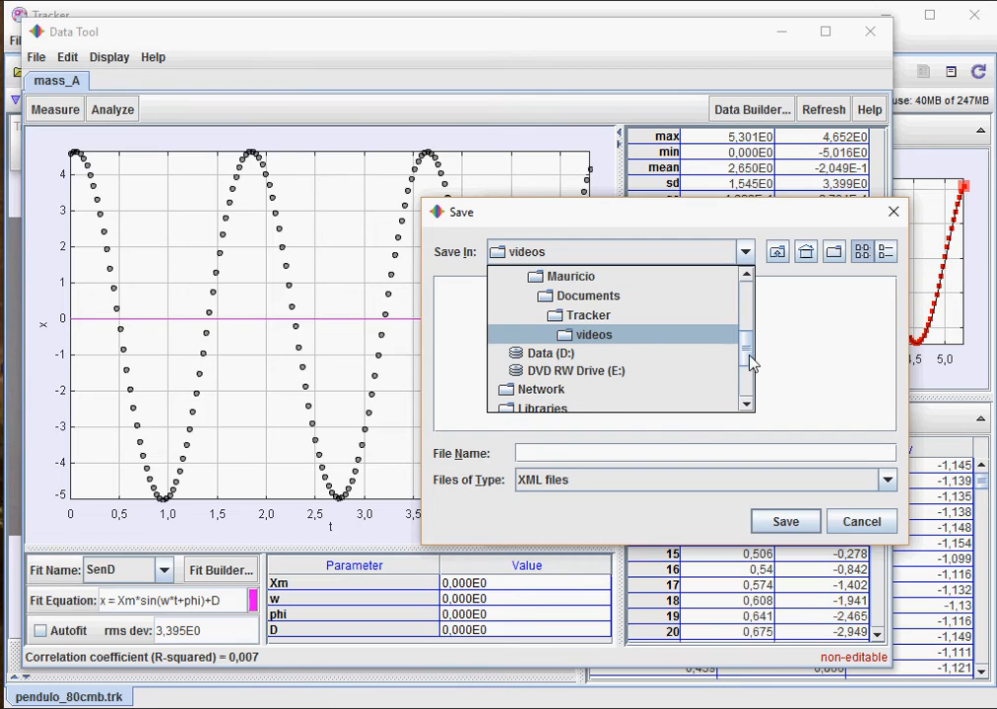
pyautogui.click(595, 315)
pyautogui.doubleClick(480, 307)
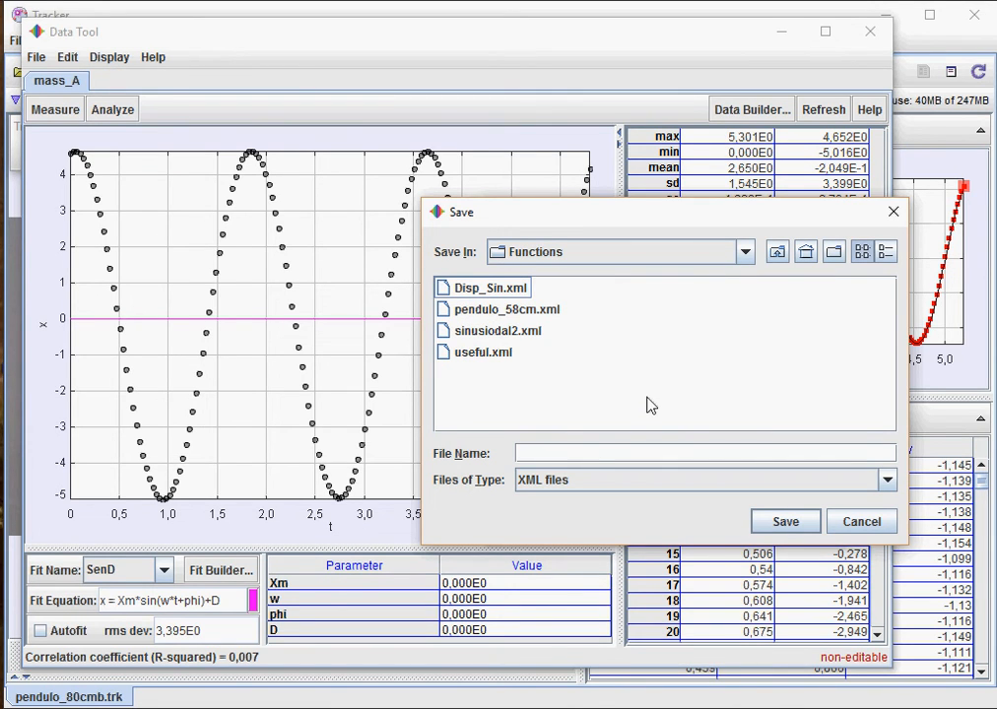
pyautogui.click(599, 452)
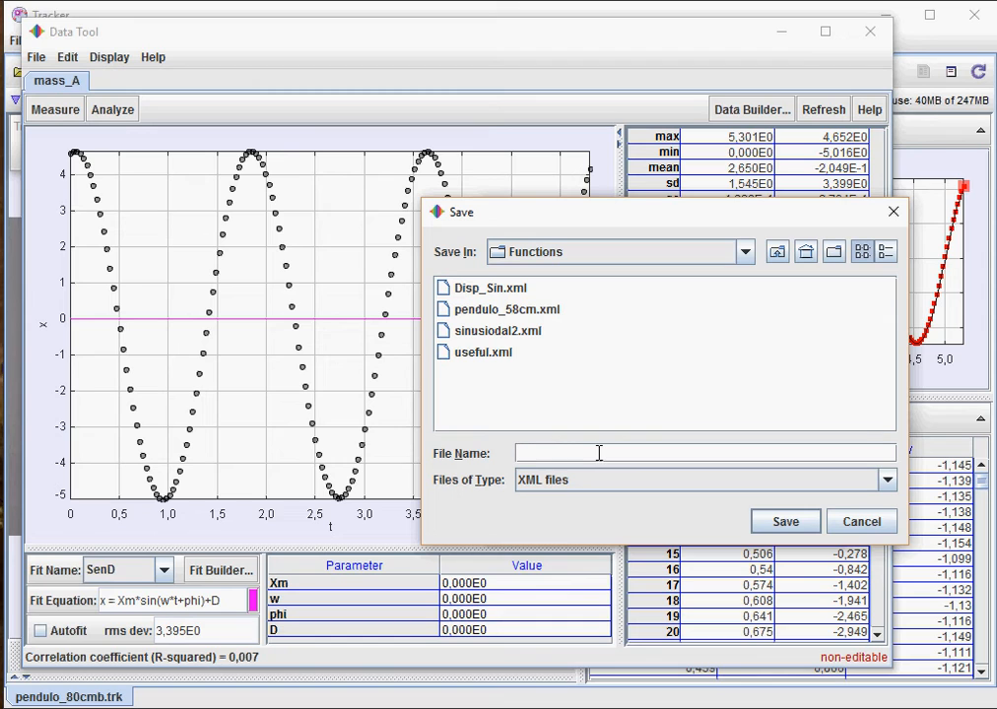
pyautogui.write('SinD')
pyautogui.click(786, 525)
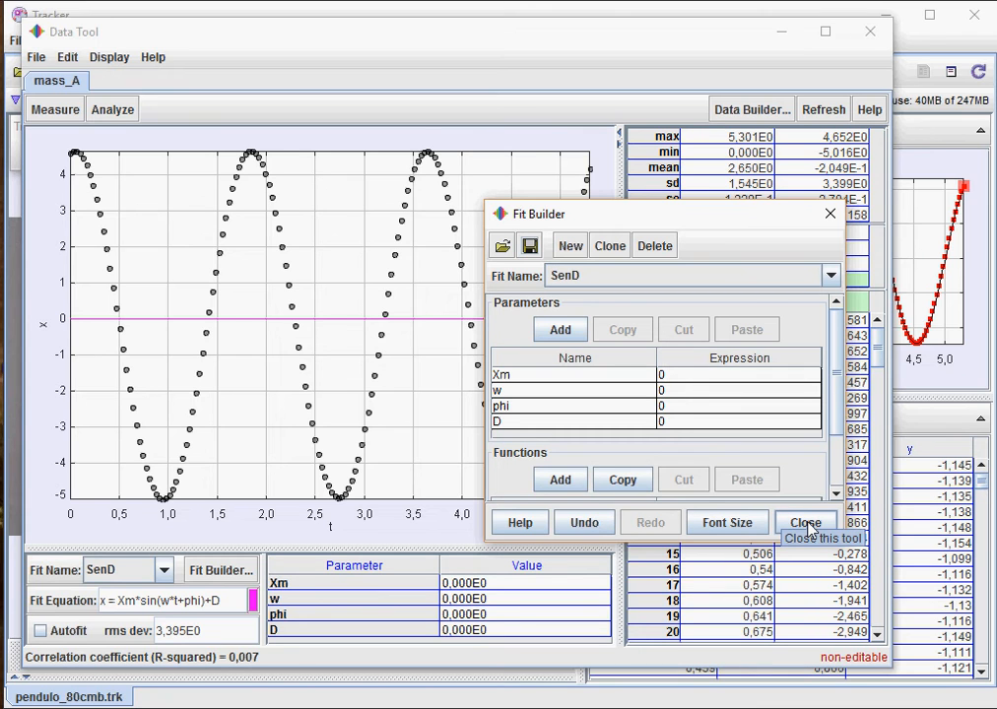
# - Close the Fit Builder, then toggle Autofit on and back off to apply SenD
pyautogui.click(806, 526)
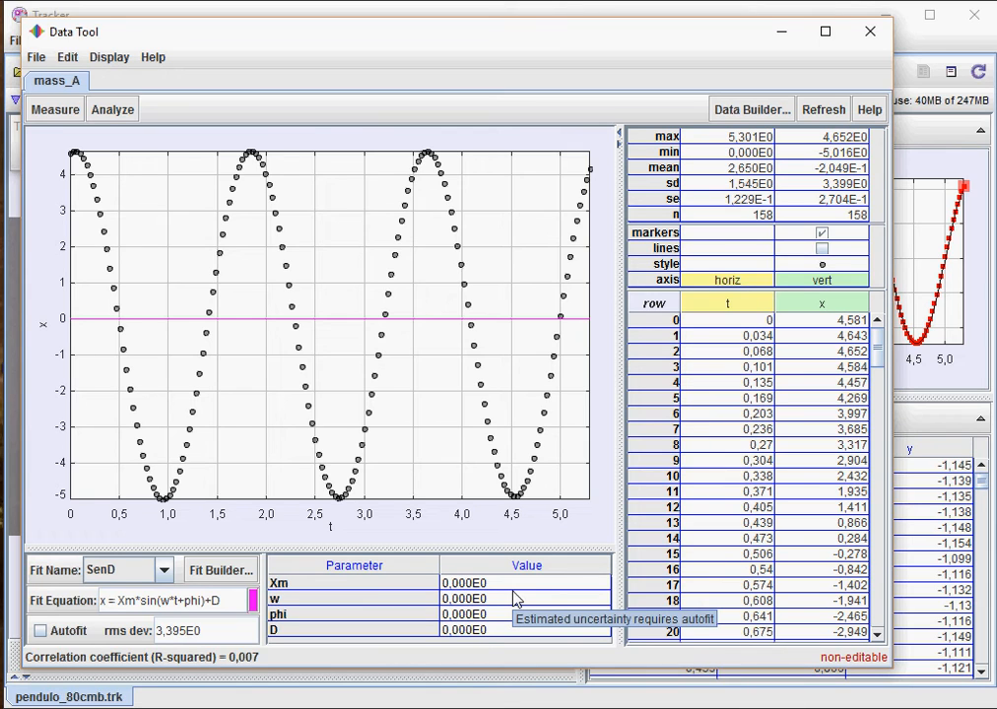
pyautogui.click(40, 631)
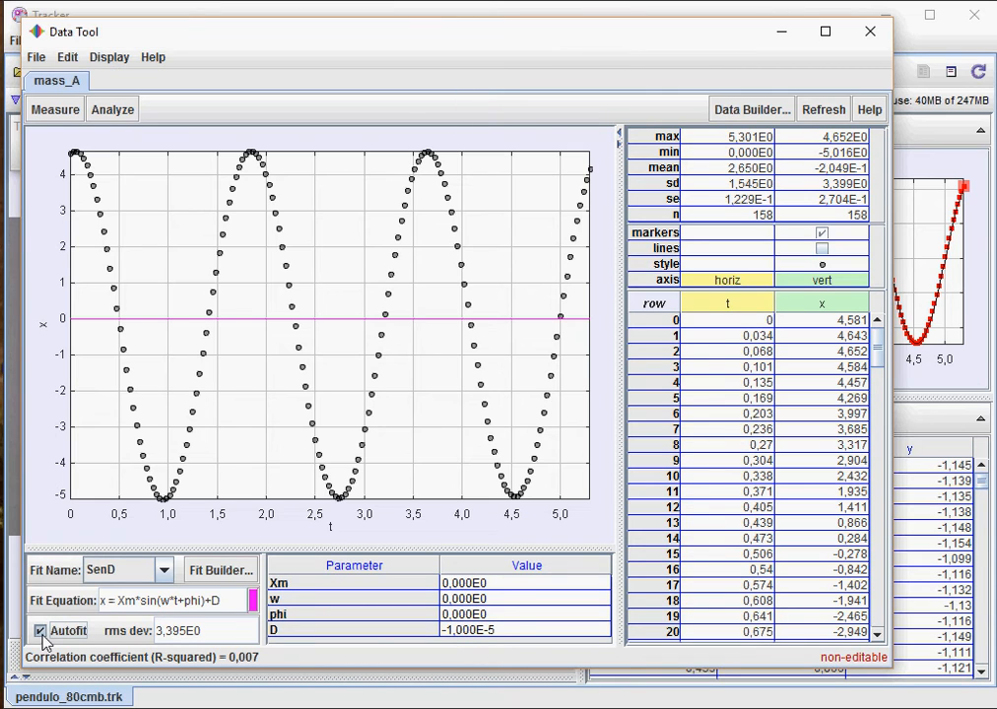
pyautogui.click(41, 632)
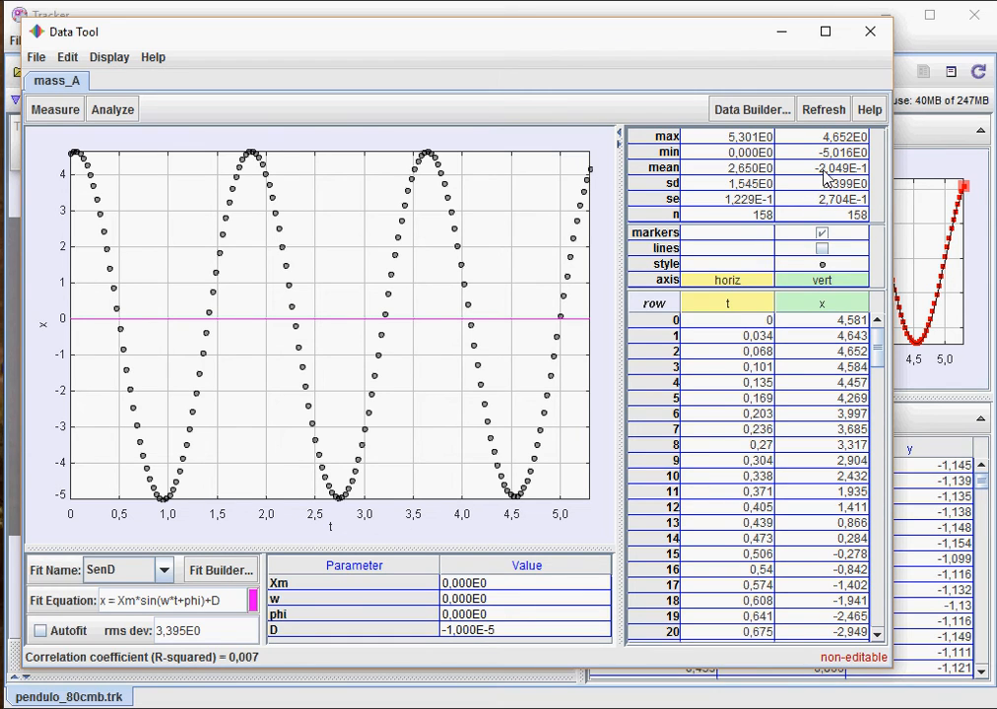
pyautogui.moveTo(826, 175)
# - Set the fit parameters D to -0,2 and Xm to 4,8
pyautogui.click(801, 370)
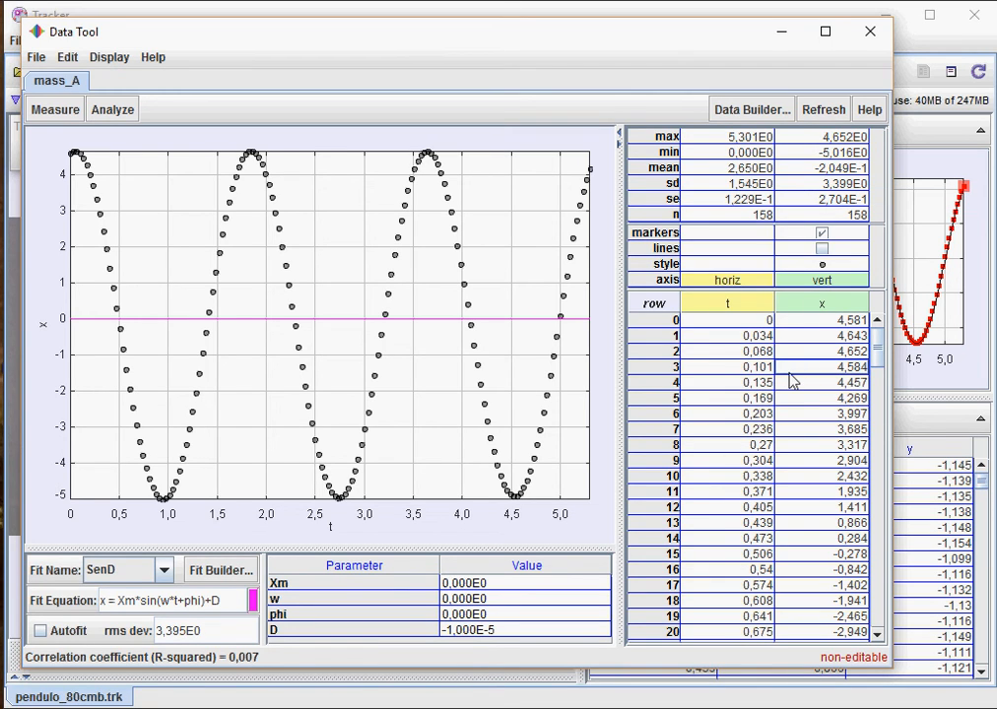
pyautogui.click(497, 638)
pyautogui.moveTo(509, 631); pyautogui.dragTo(438, 630)
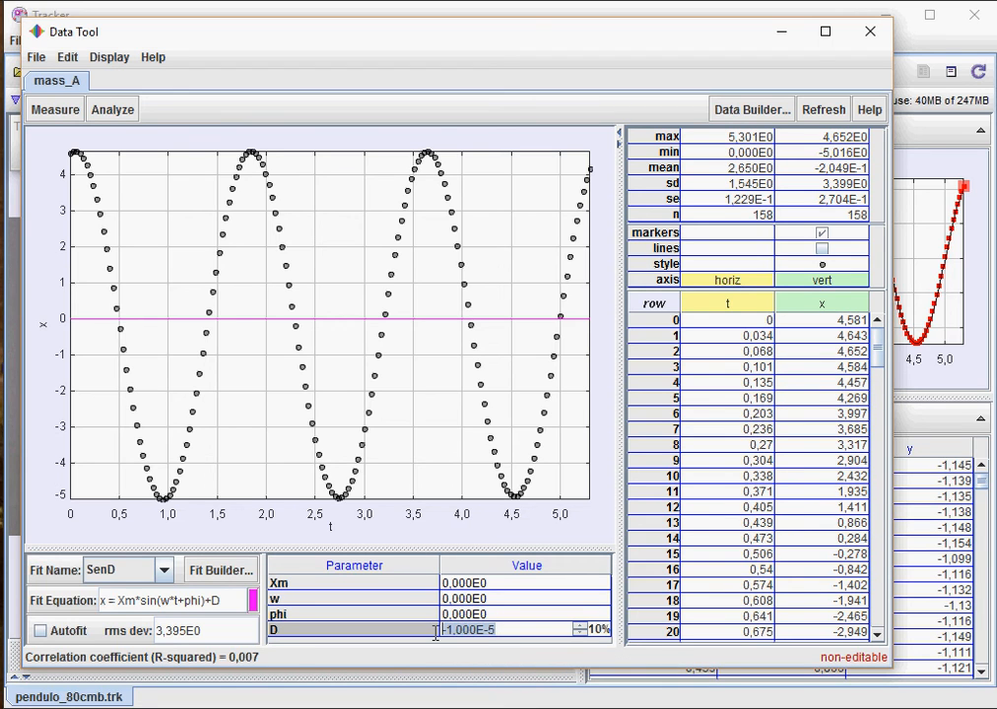
pyautogui.write('-0,2')
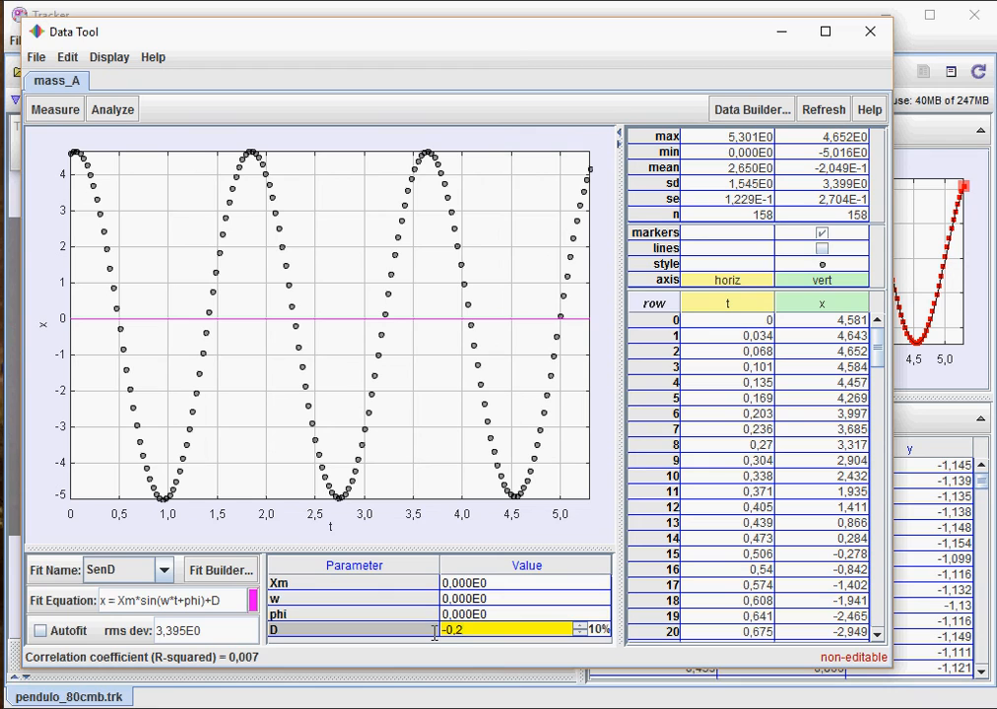
pyautogui.press('Return')
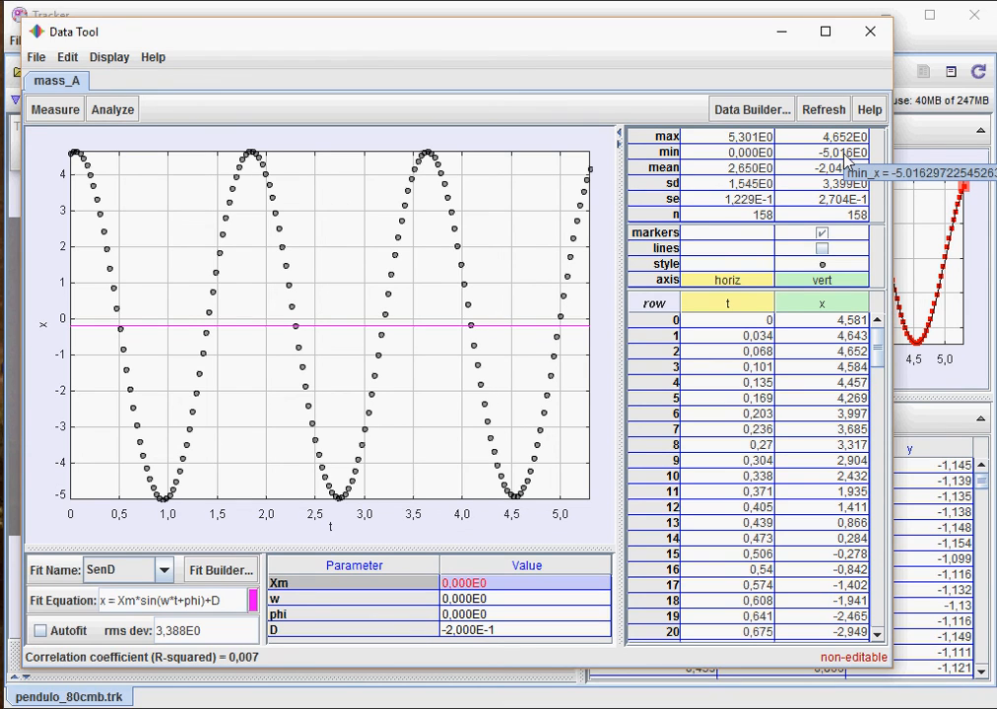
pyautogui.click(497, 587)
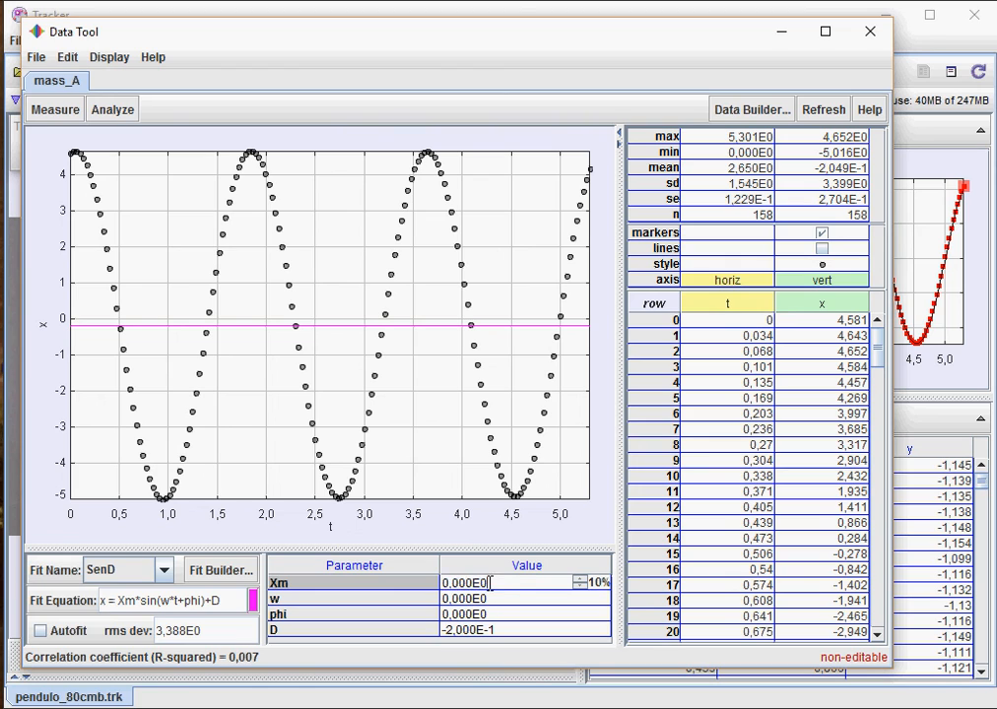
pyautogui.write('4,')
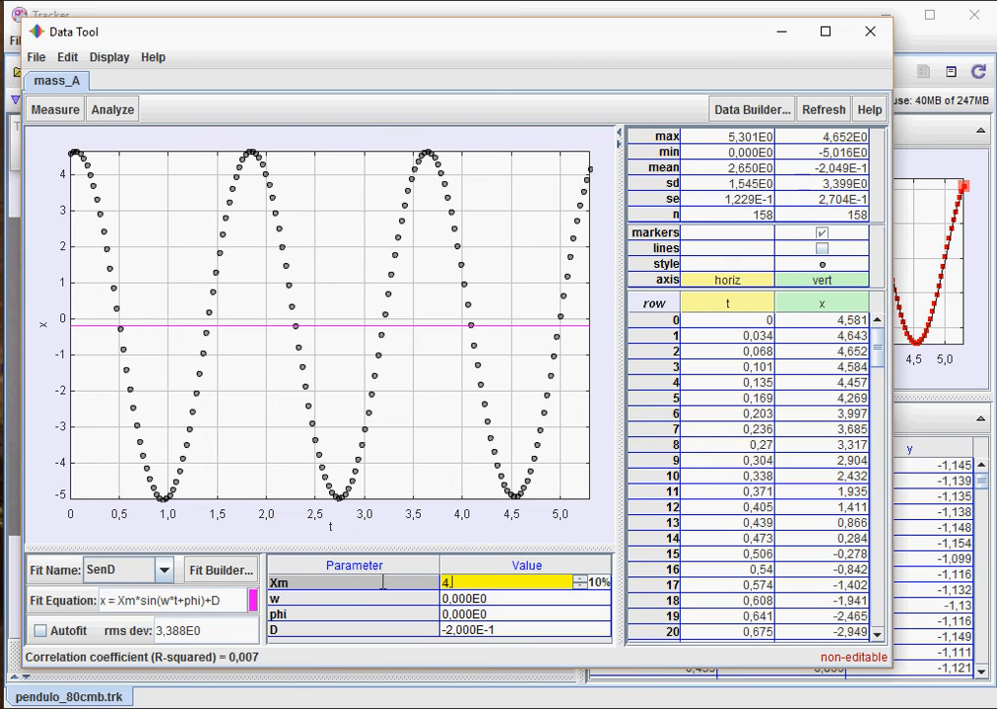
pyautogui.write('8')
pyautogui.press('Return')
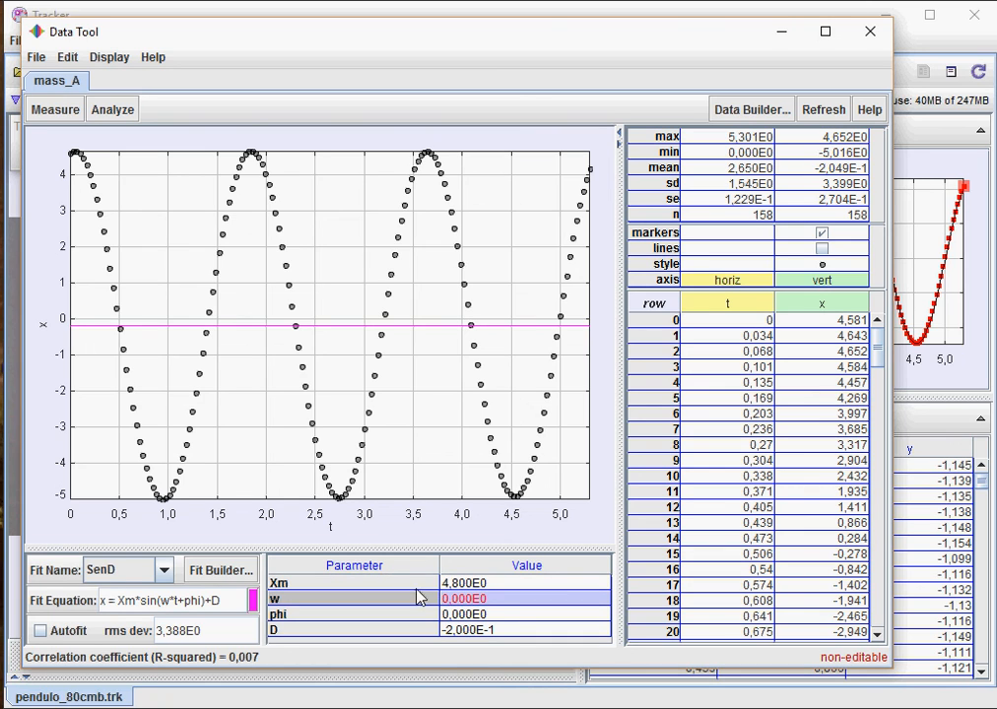
# - Step the angular frequency w up to 3,360
pyautogui.click(488, 600)
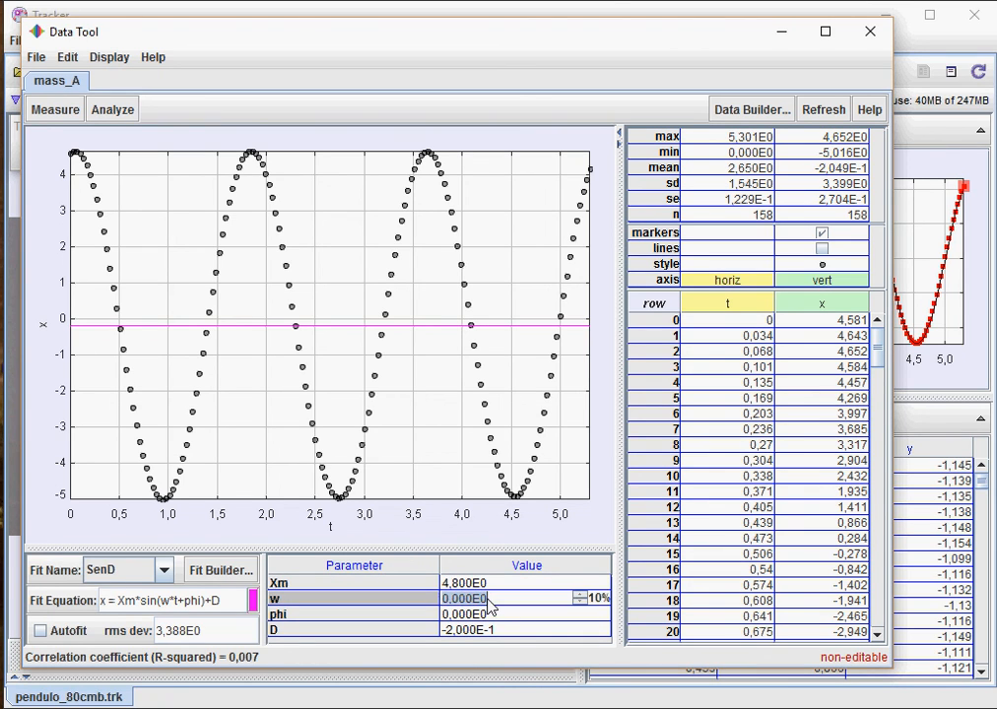
pyautogui.click(580, 596)
pyautogui.click(580, 596)
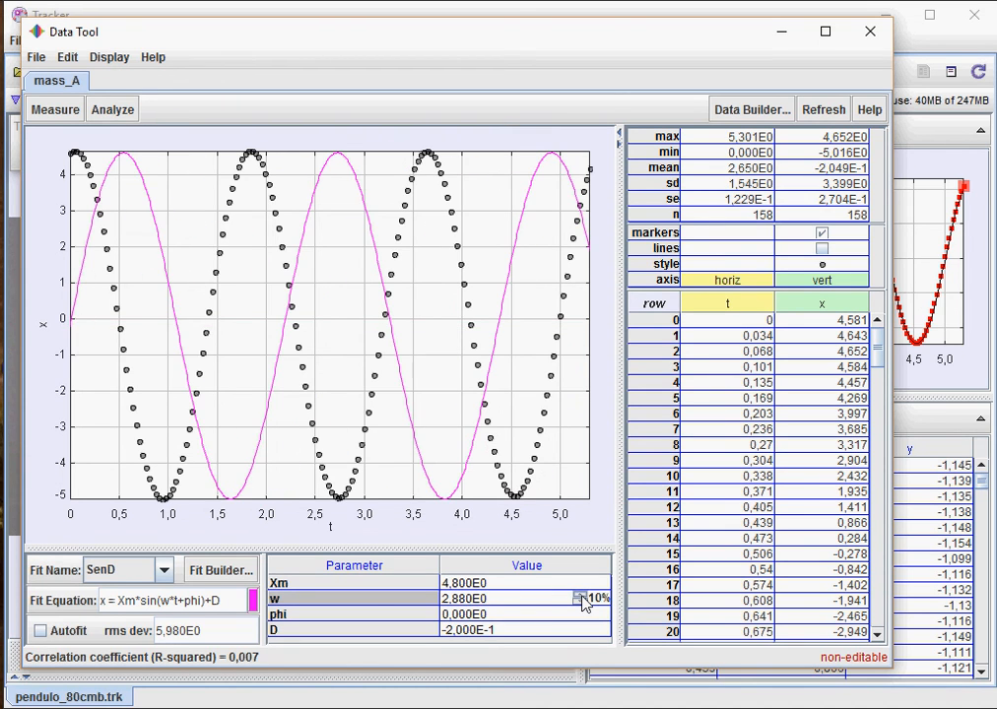
pyautogui.click(580, 597)
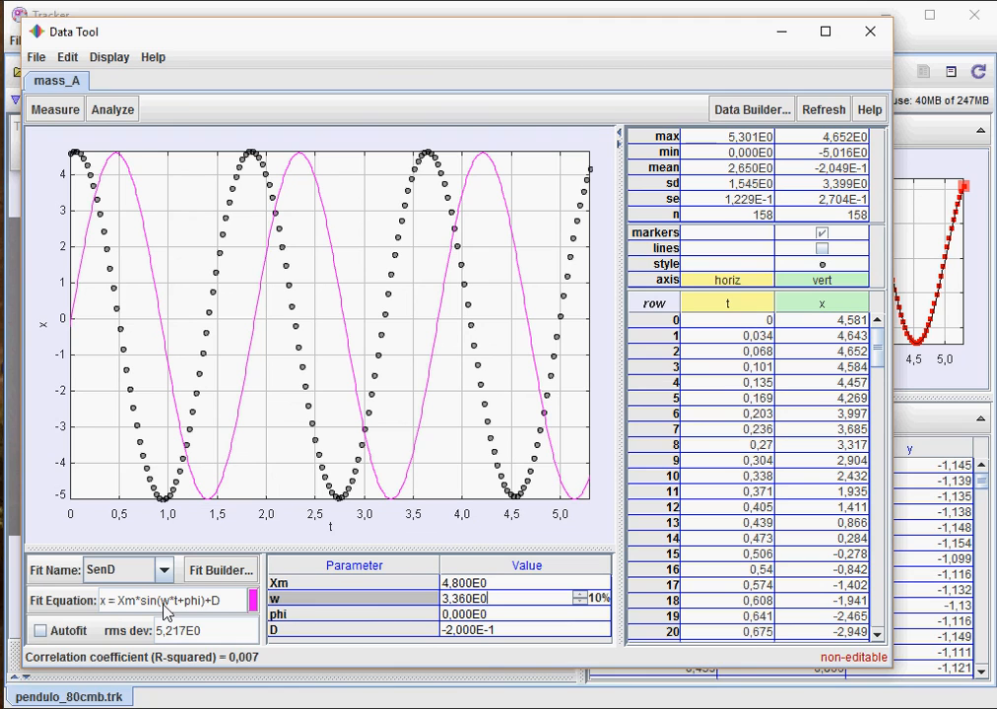
# - Step phi up to about 1,92 to align the curve, then enable Autofit
pyautogui.click(507, 615)
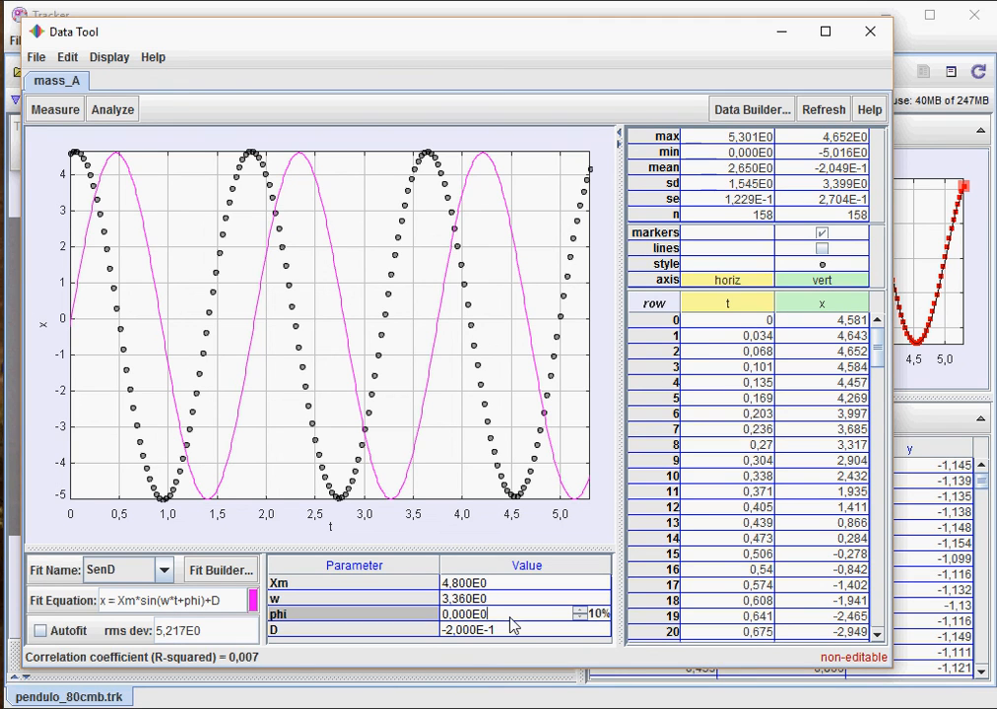
pyautogui.click(579, 611)
pyautogui.click(579, 612)
pyautogui.click(579, 611)
pyautogui.click(579, 611)
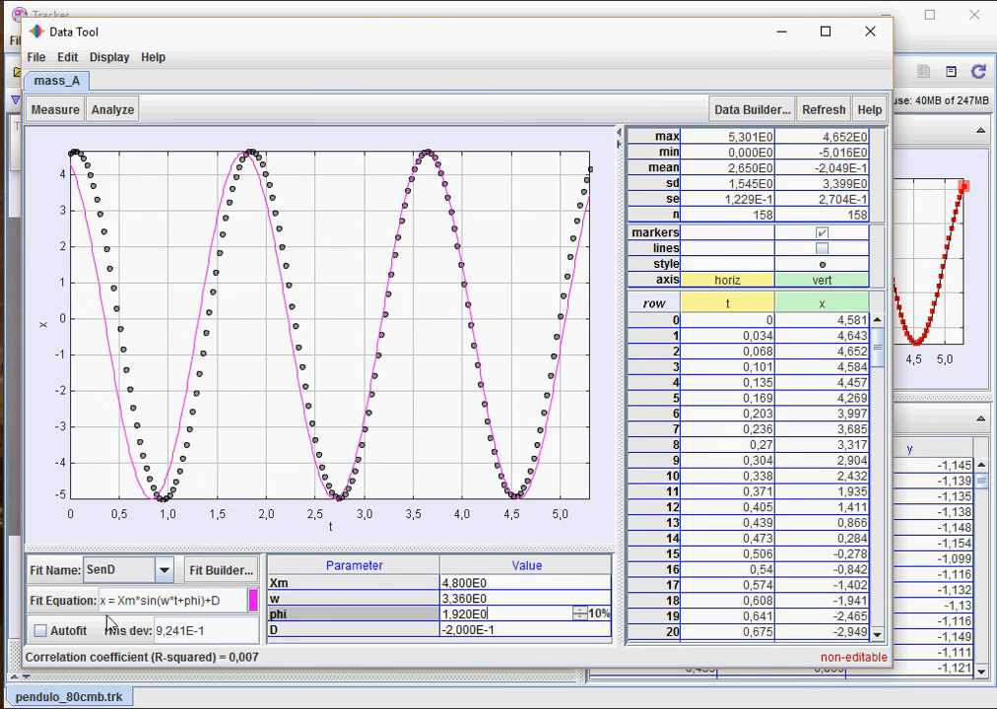
pyautogui.click(40, 632)
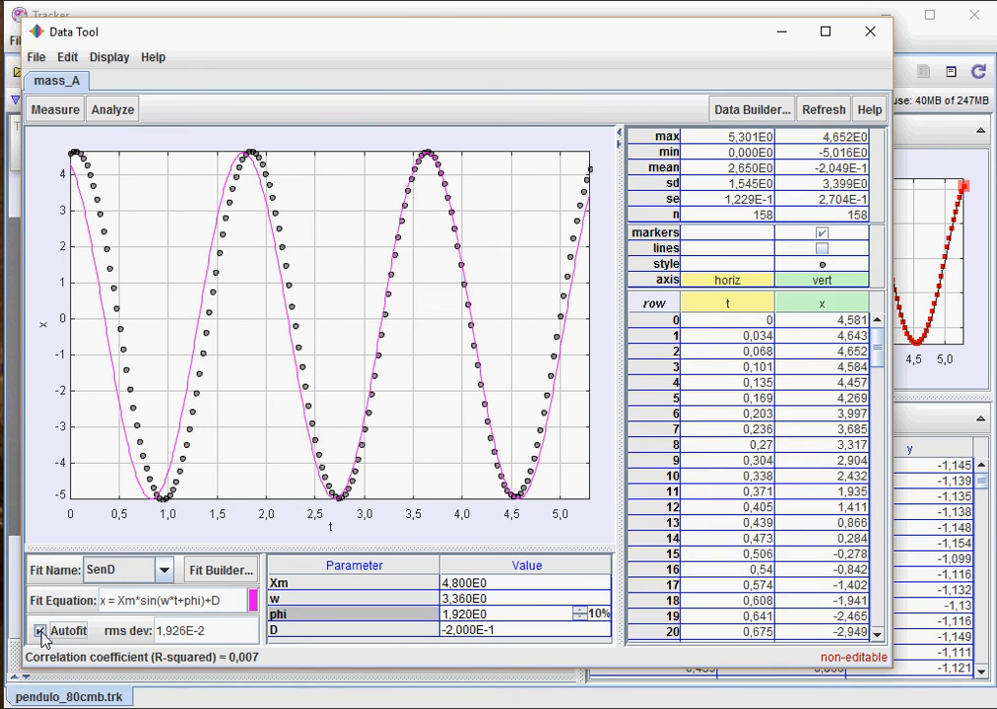